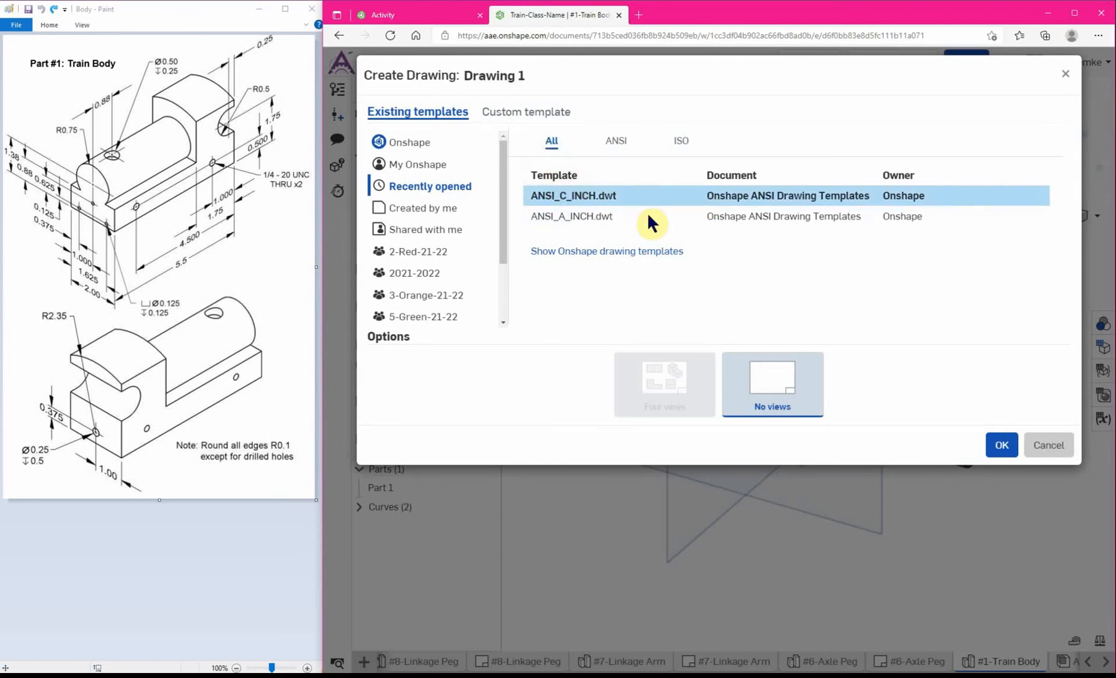
Step: Create the drawing from the ANSI_C_INCH.dwt template with no views
left_click(616, 144)
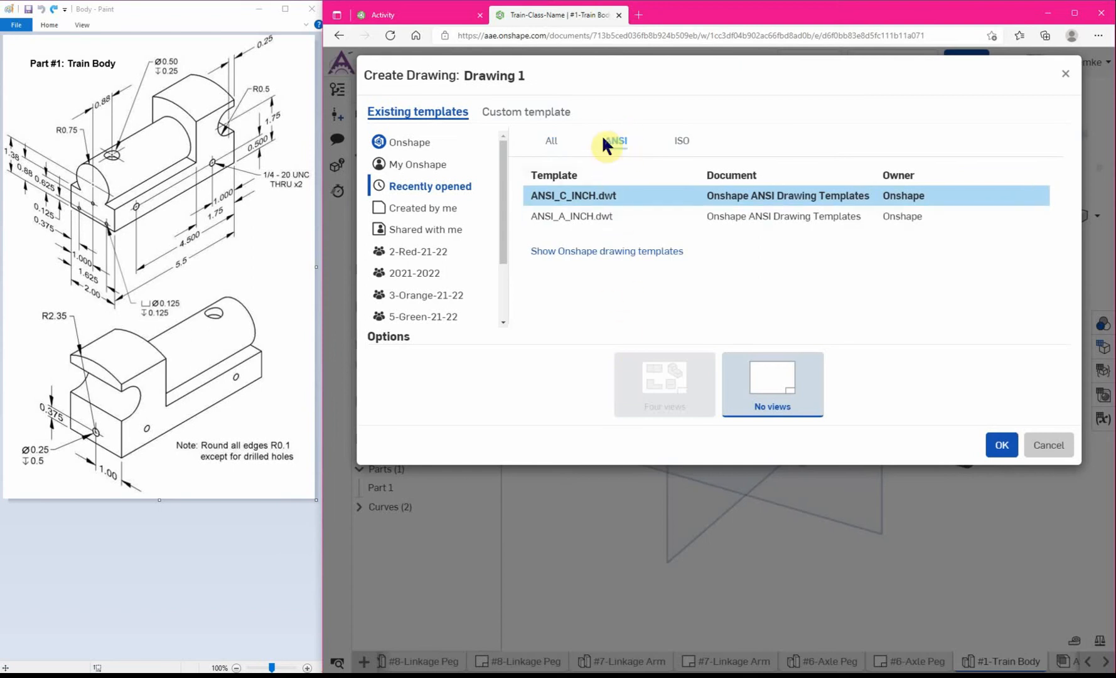
left_click(683, 144)
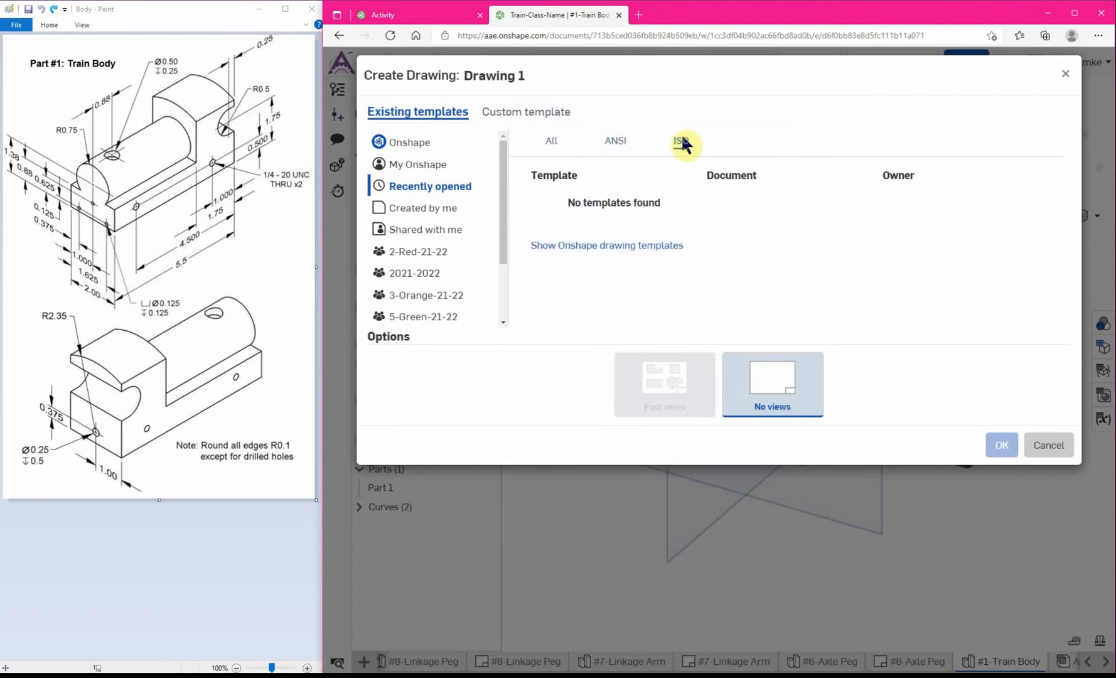
left_click(618, 144)
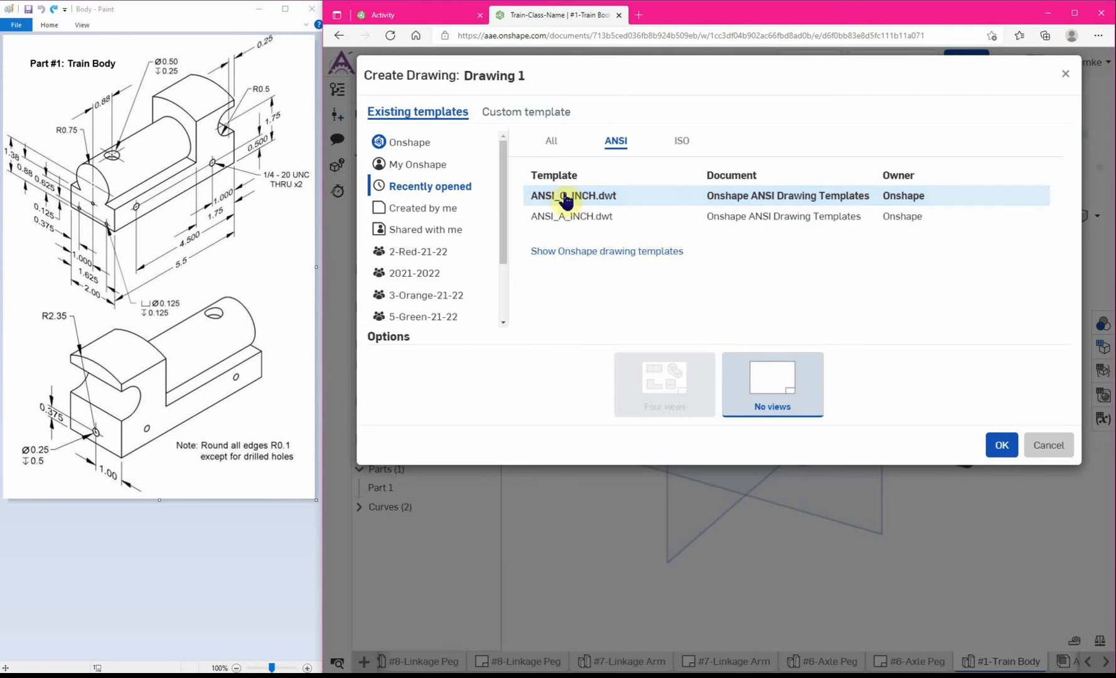
left_click(684, 142)
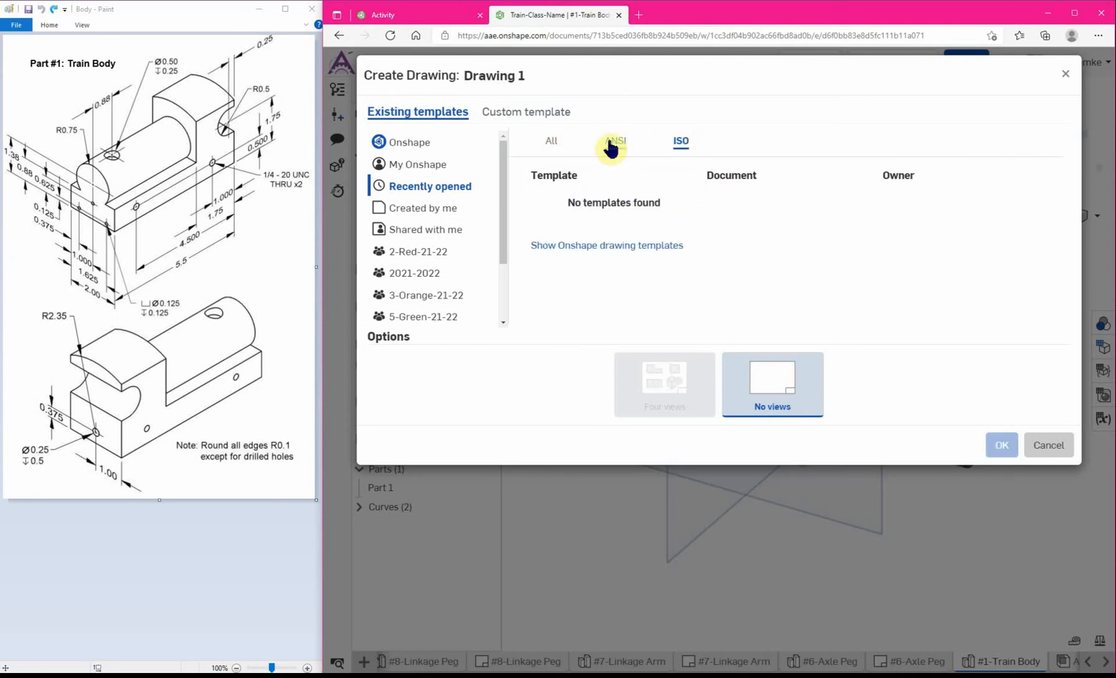
left_click(610, 146)
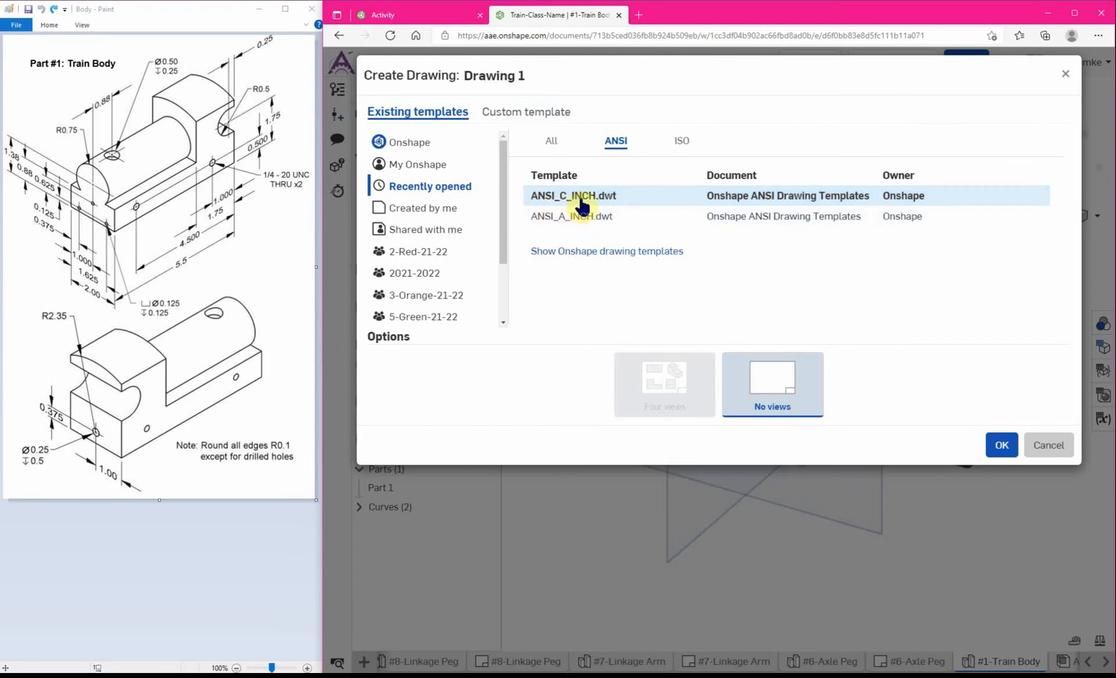
left_click(634, 199)
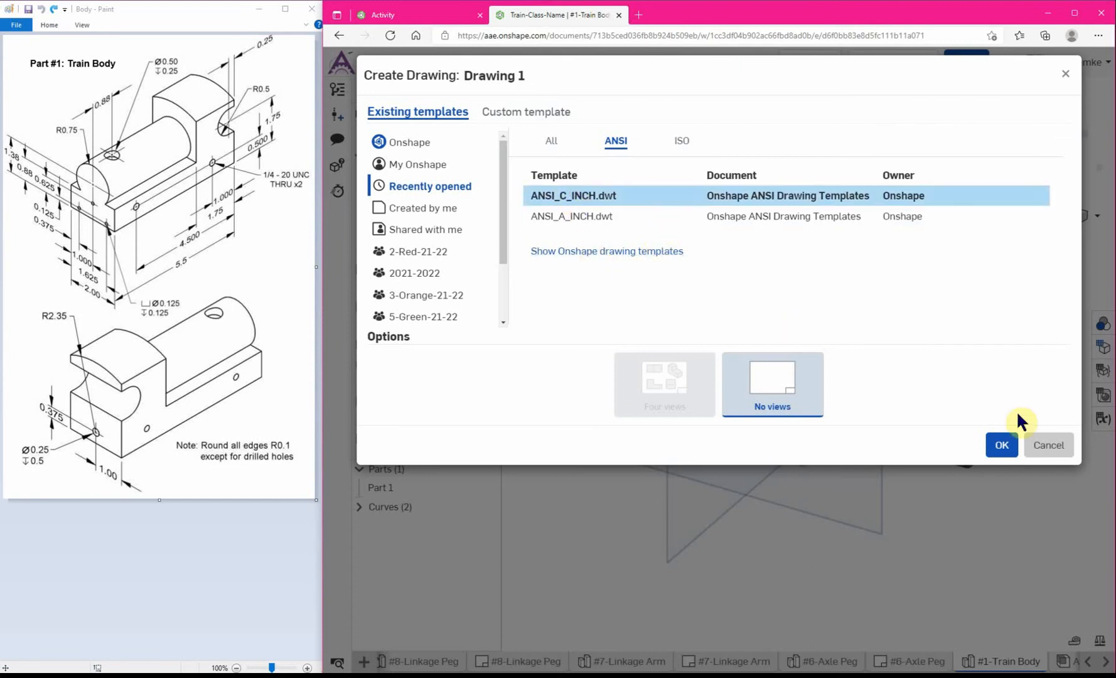
left_click(1002, 445)
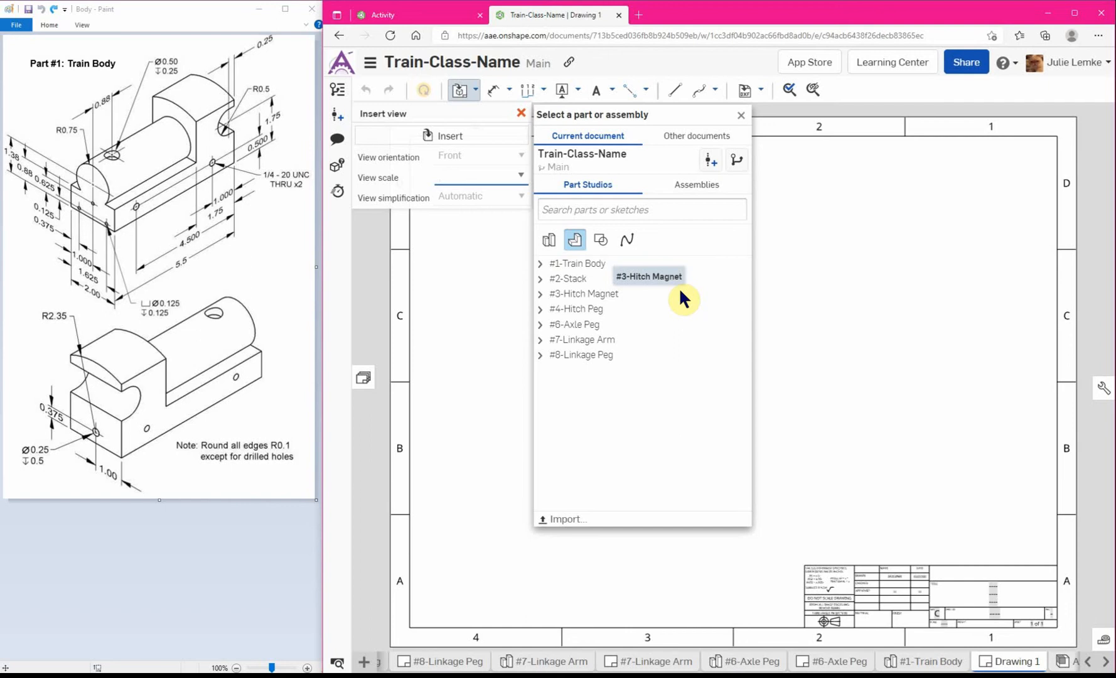
Step: Insert Part 1 of #1-Train Body as a 1:1 Front view in the lower middle of the sheet
left_click(553, 266)
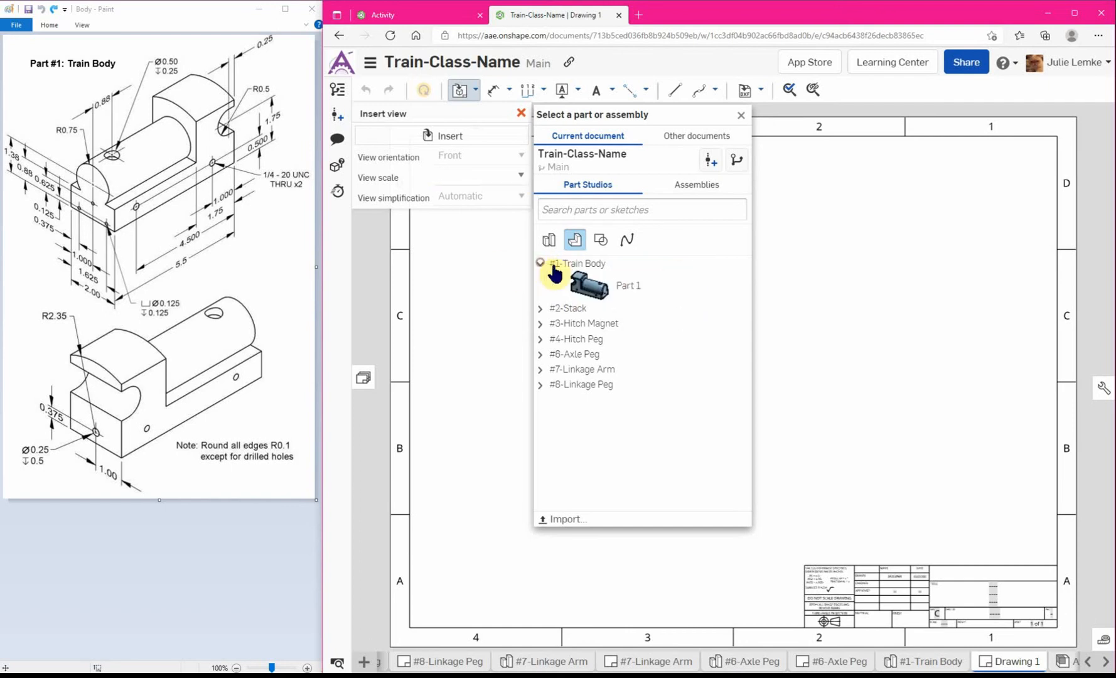
left_click(623, 286)
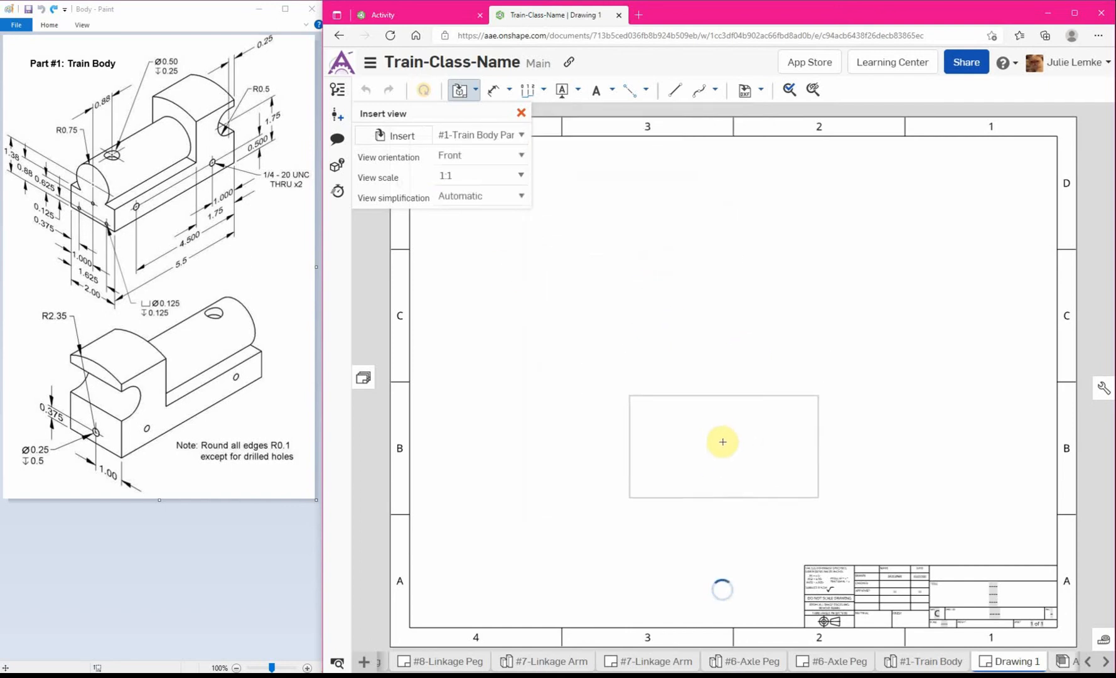
left_click(718, 426)
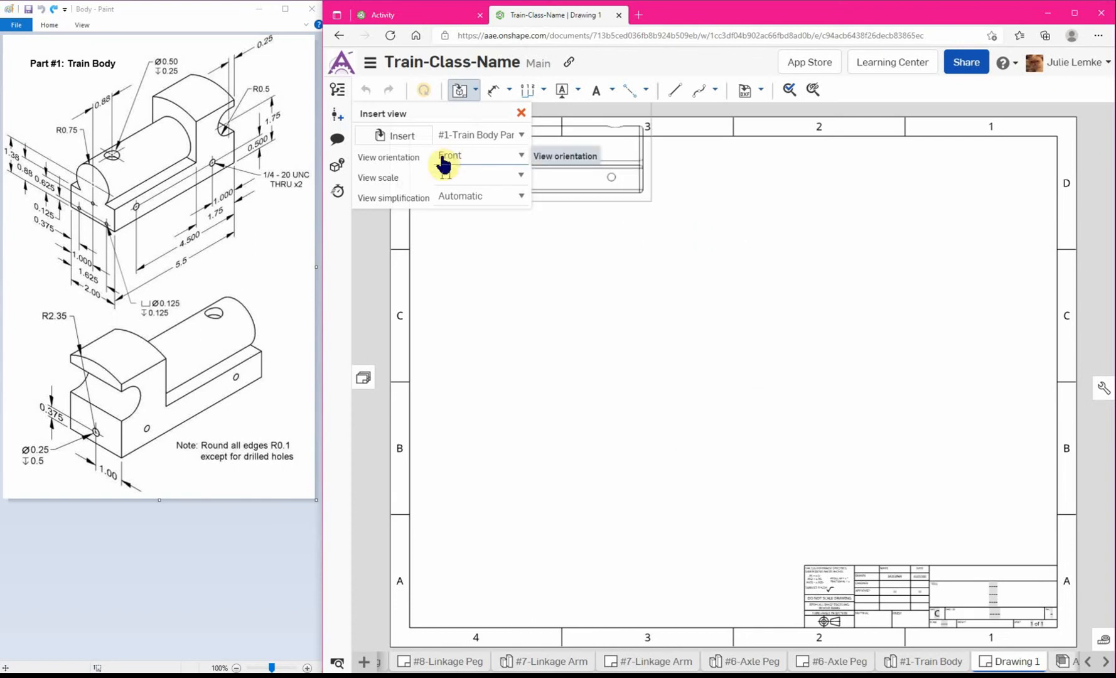
left_click(514, 157)
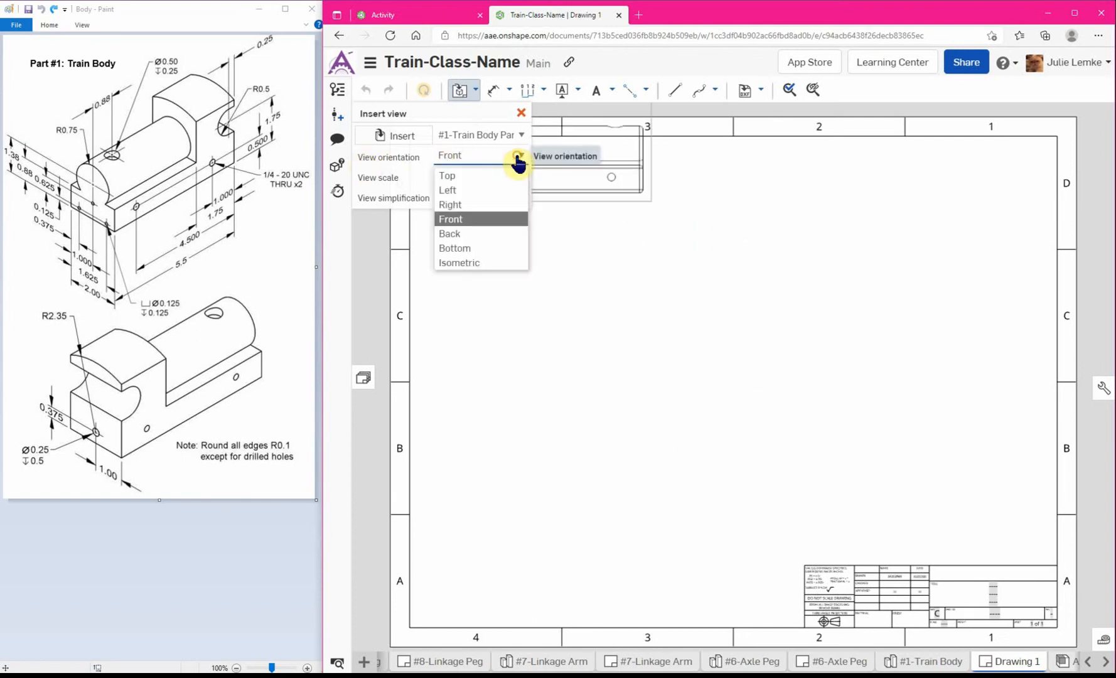
left_click(466, 217)
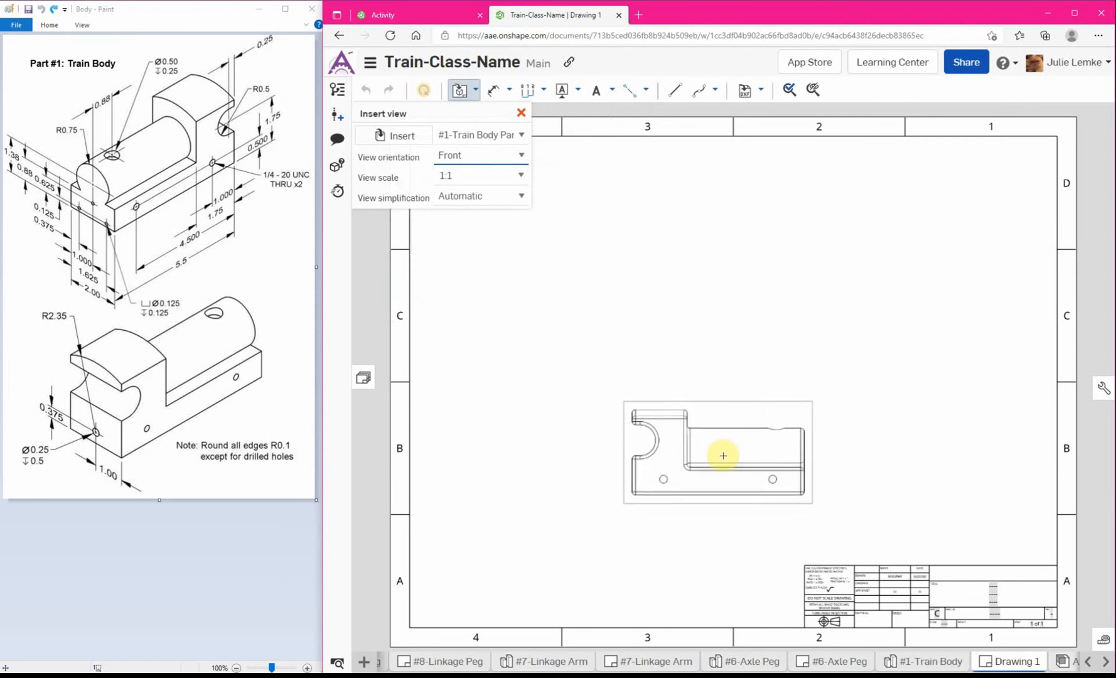
left_click(725, 455)
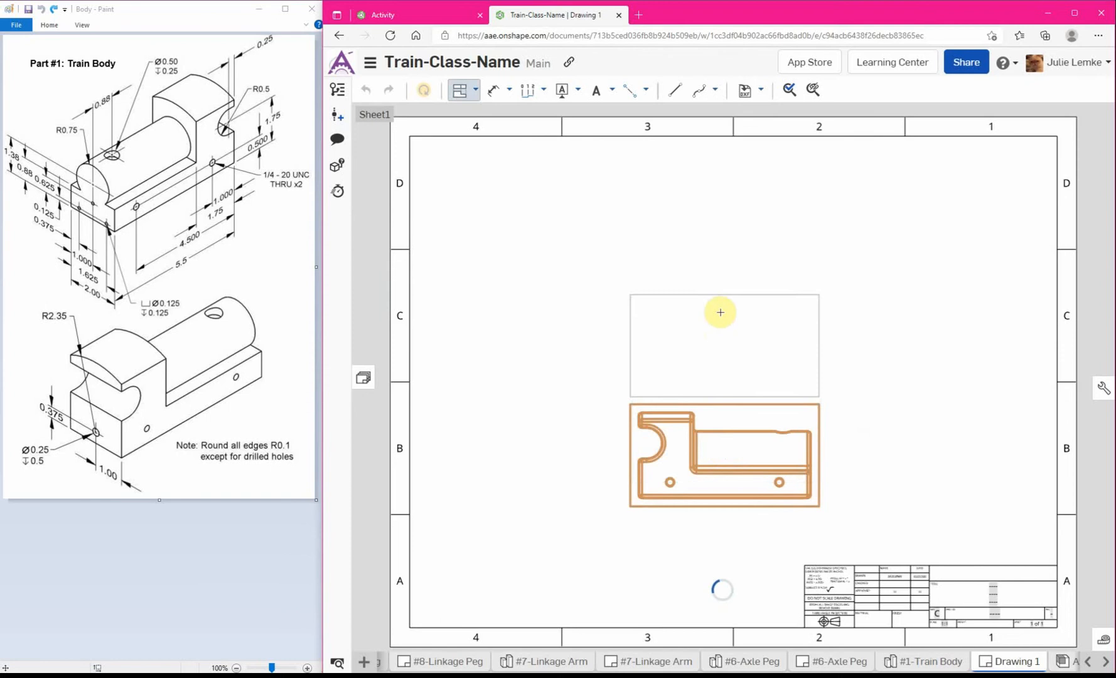
Step: Project top, right-side, isometric and left-side views from the front view, placing the isometric in the sheet's upper right area
left_click(717, 319)
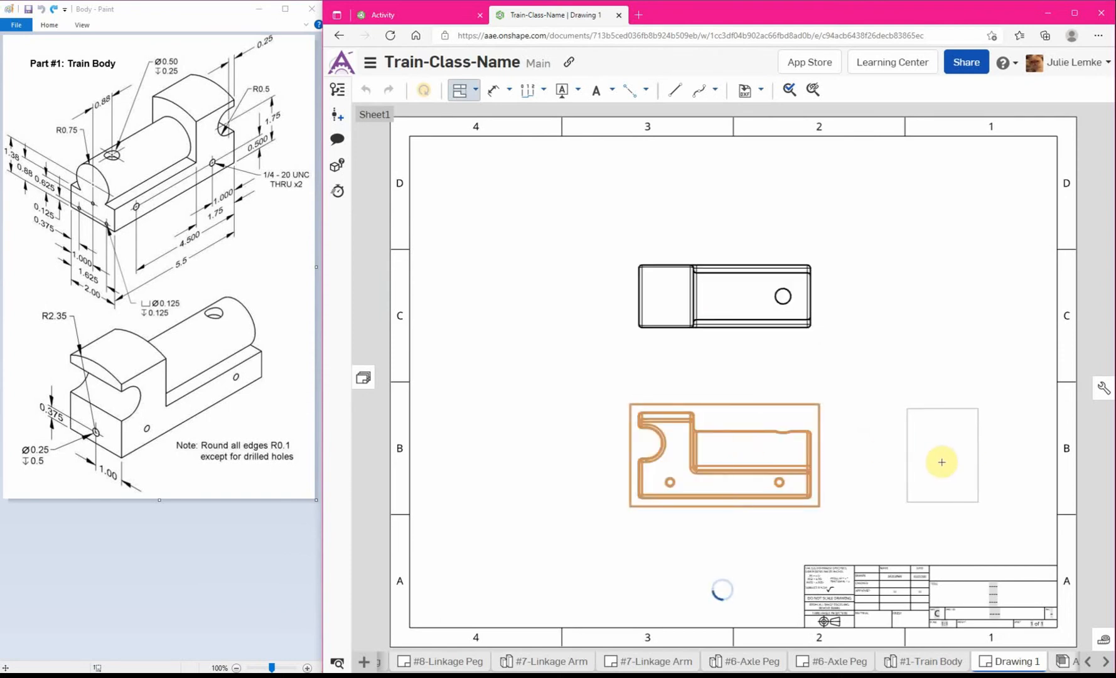
left_click(942, 462)
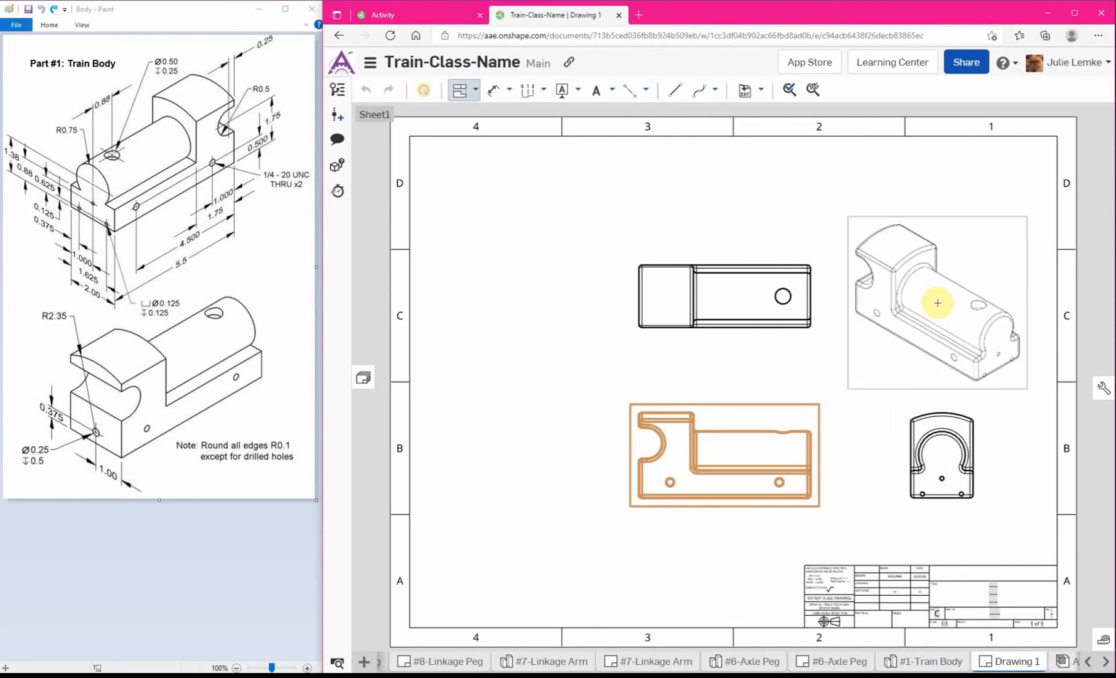
left_click(937, 302)
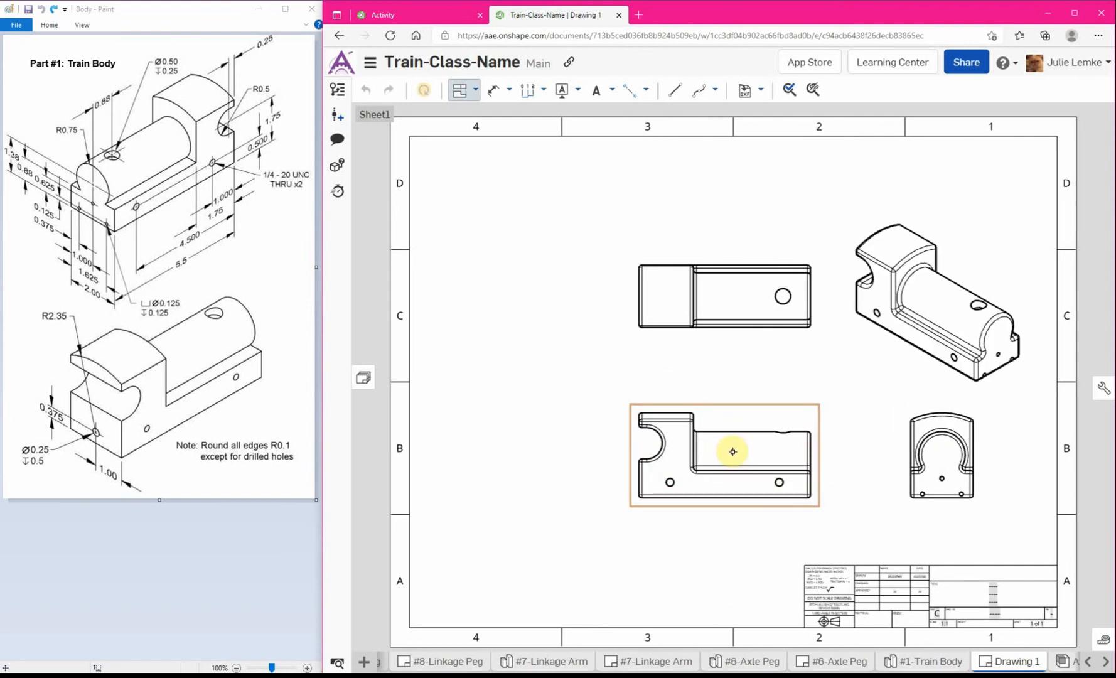
left_click(733, 451)
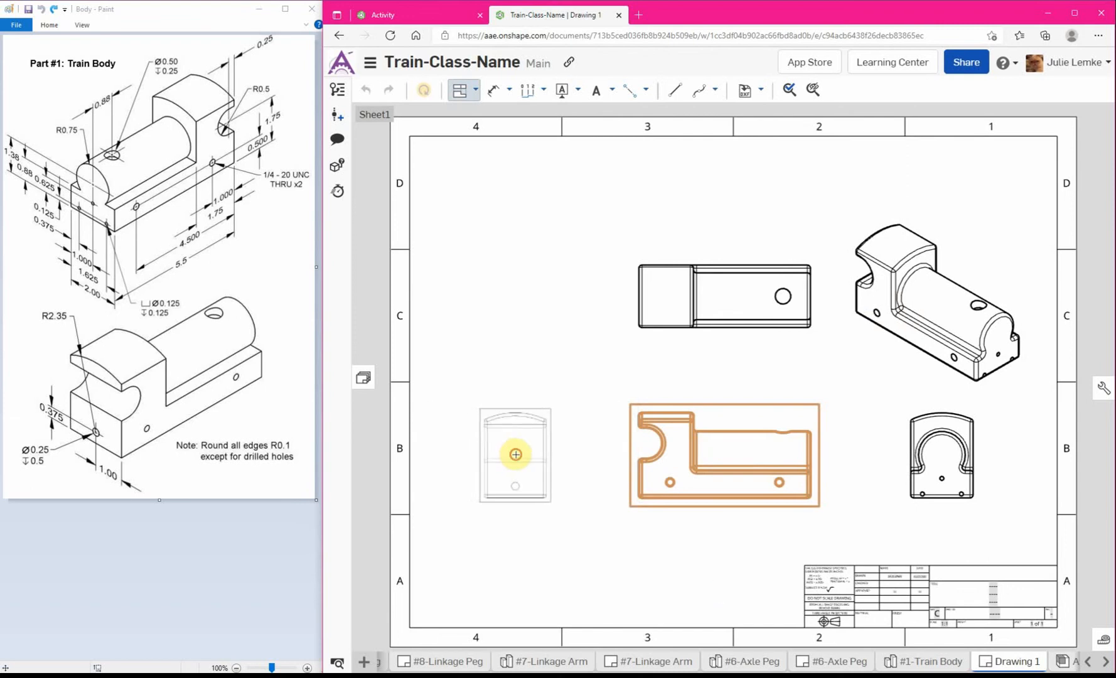
left_click(516, 454)
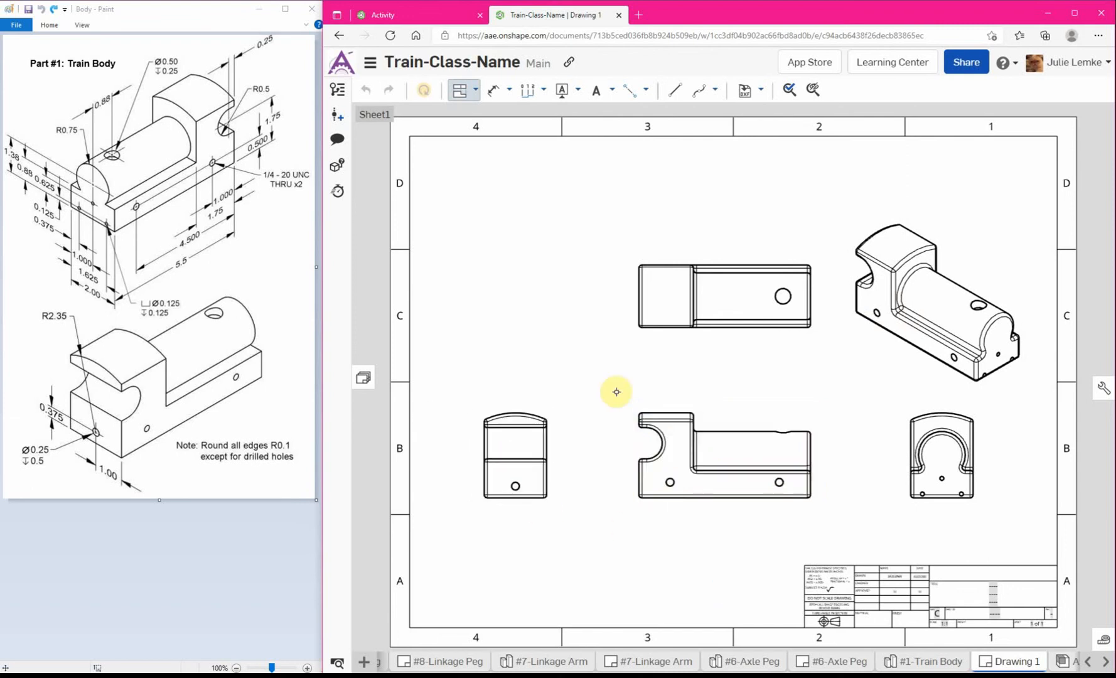
key("Escape")
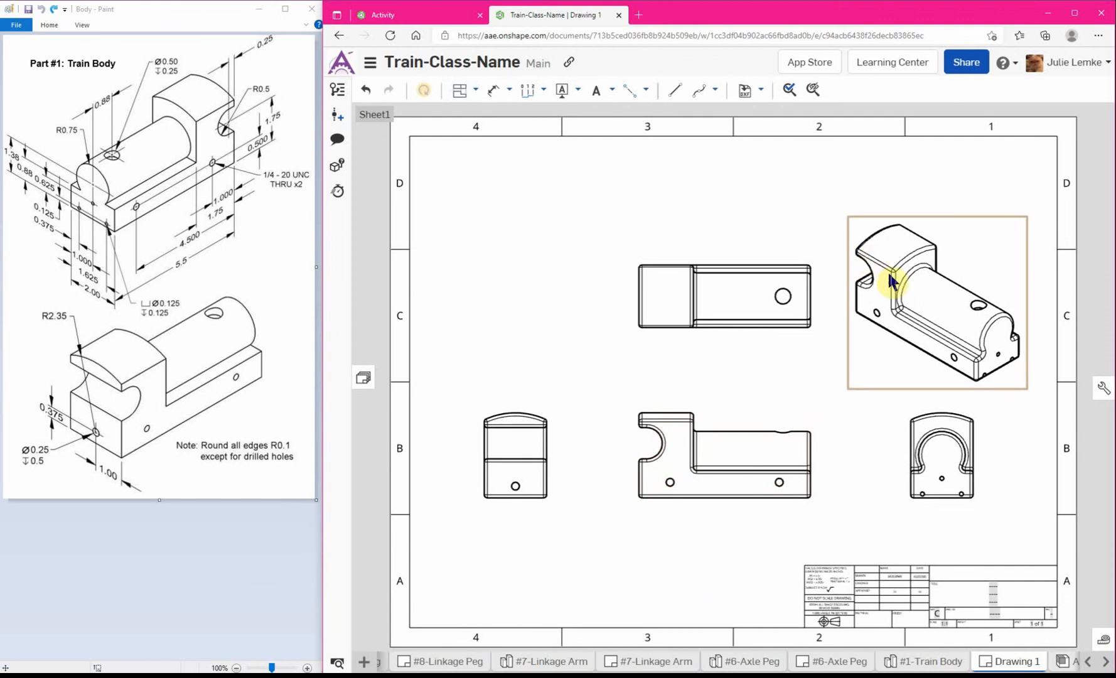
Step: Show the isometric view of the train body as a shaded view
right_click(929, 303)
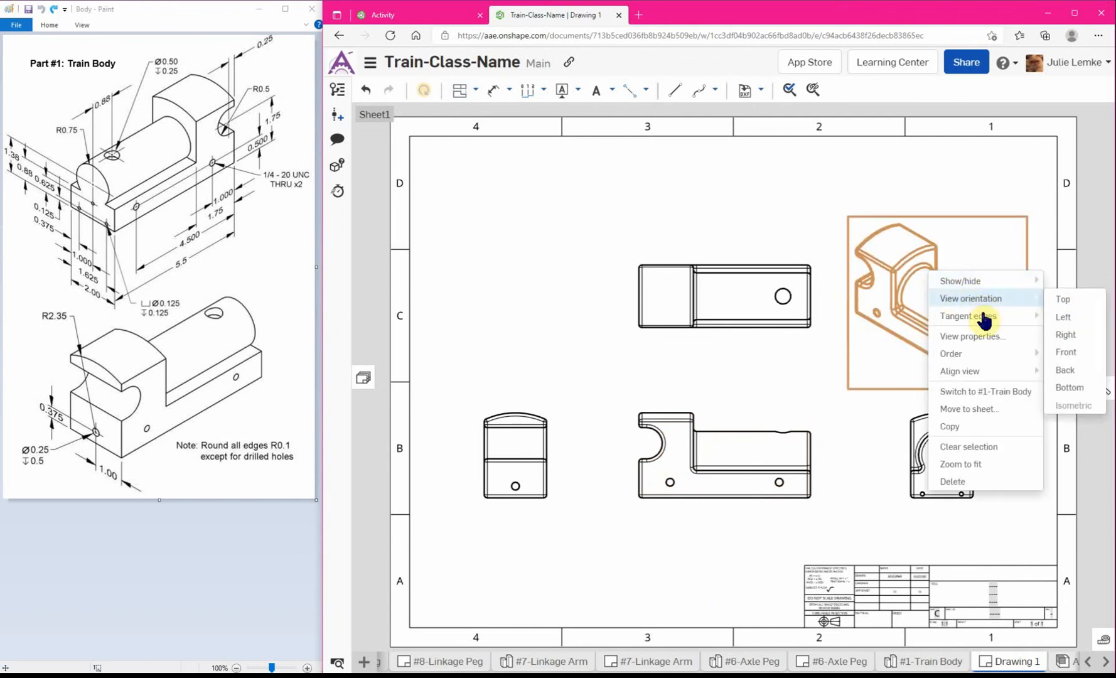
mouse_move(989, 283)
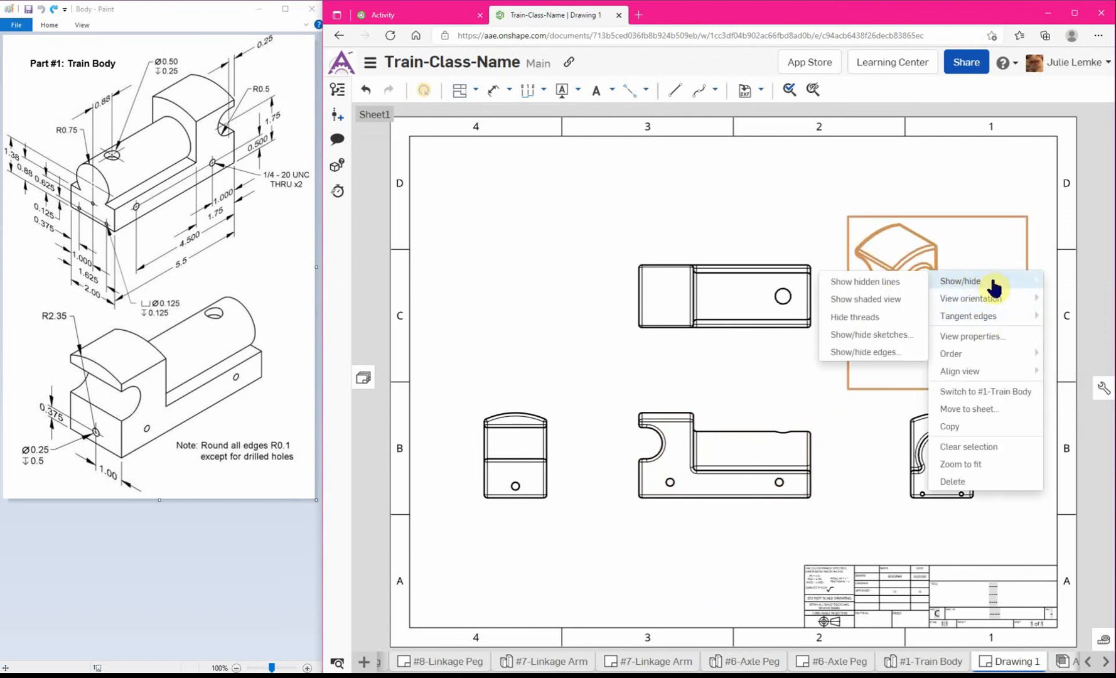
left_click(883, 300)
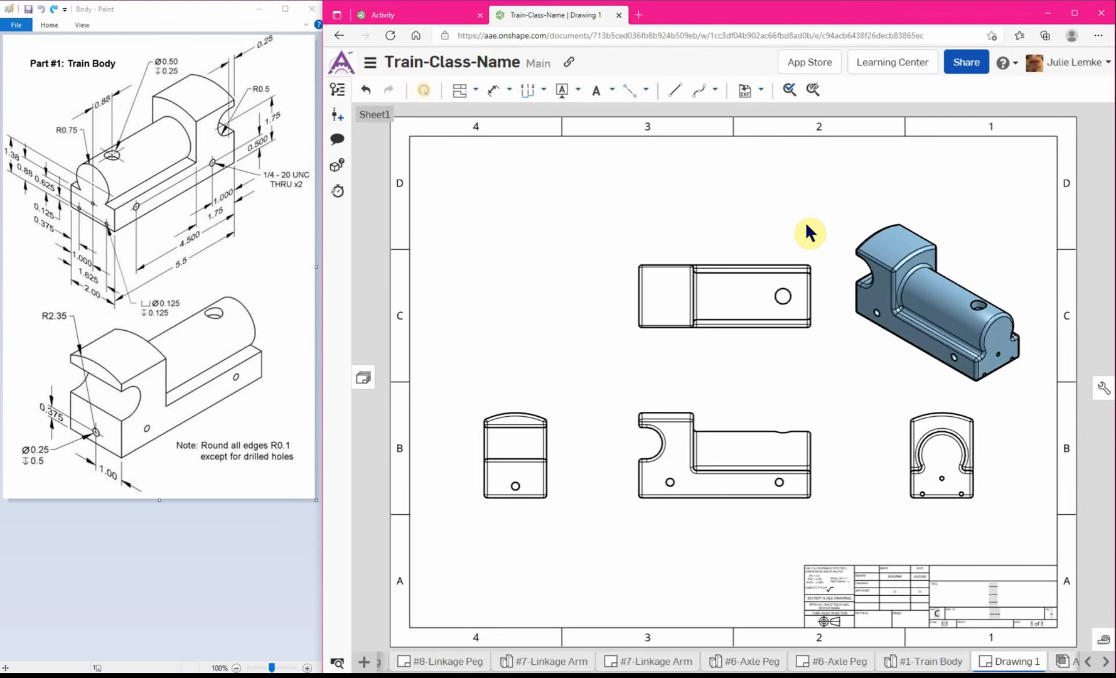
Step: Add centermarks to the drilled holes in the top, left-side, front and right-side views
left_click(644, 90)
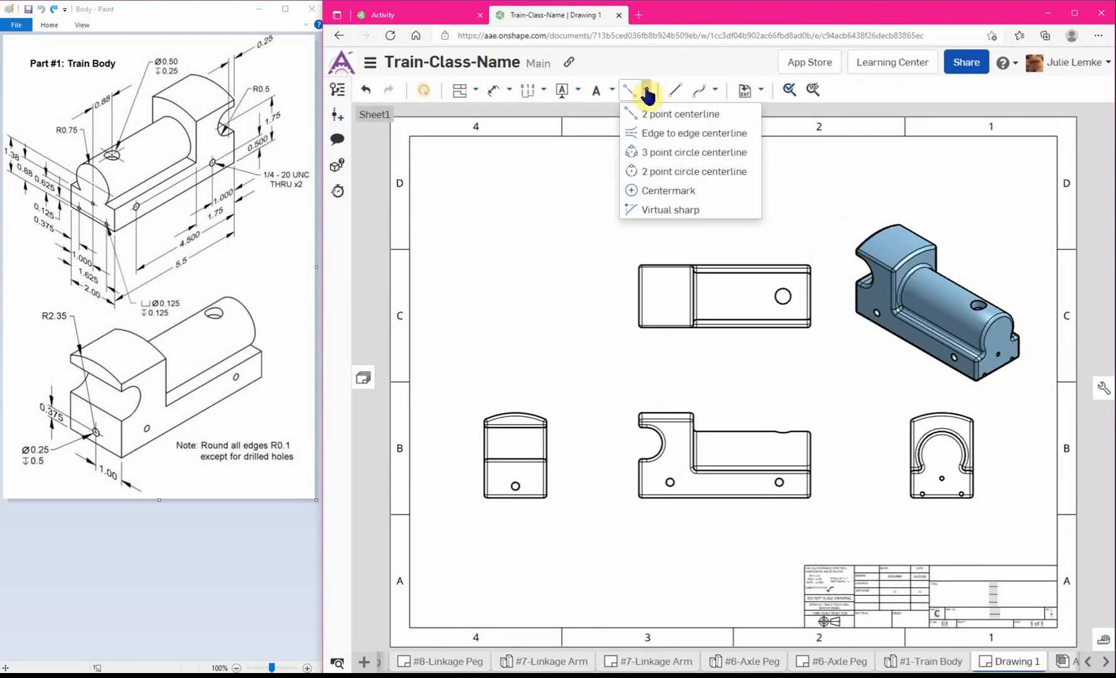
left_click(664, 190)
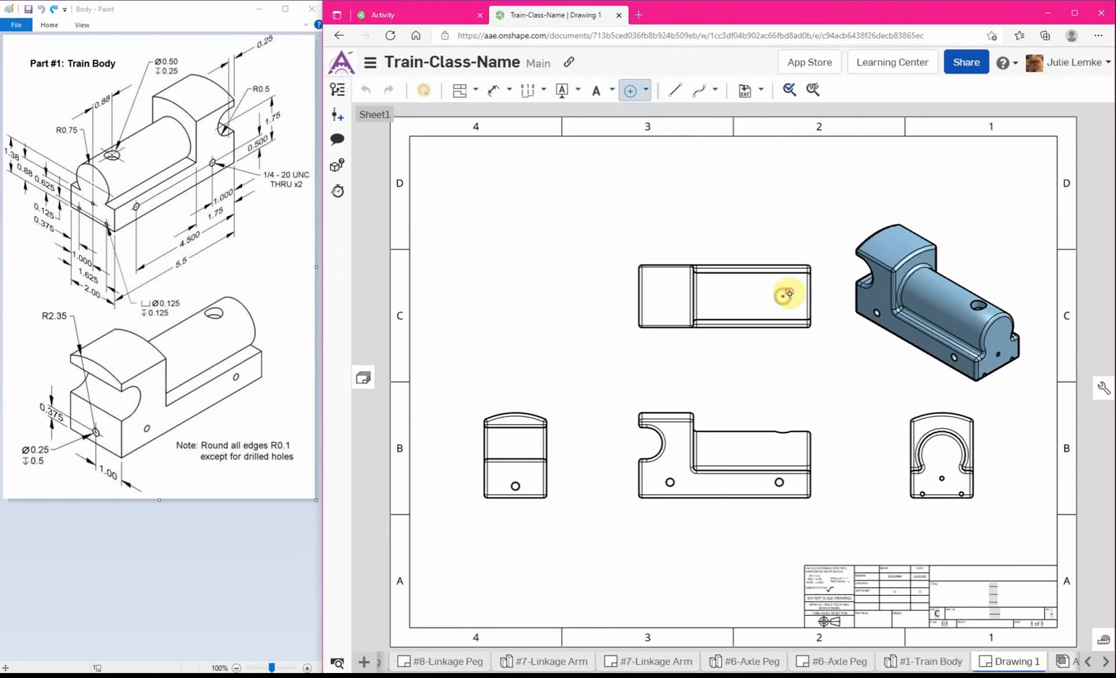
left_click(516, 486)
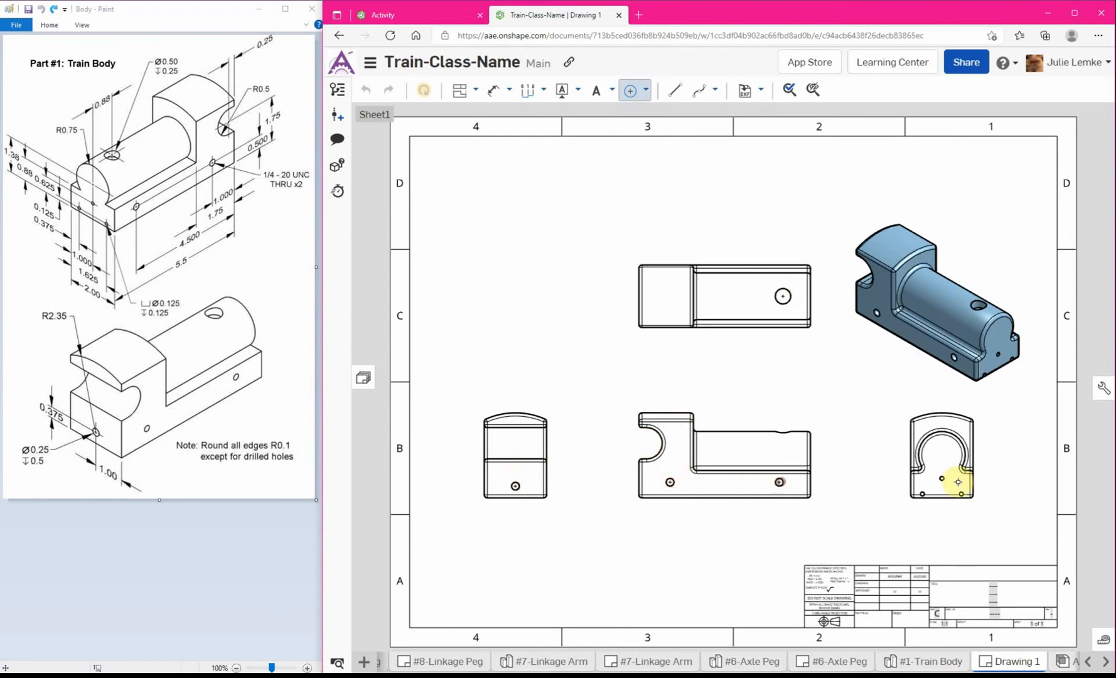
scroll(1006, 482, "up", 5)
left_click(802, 483)
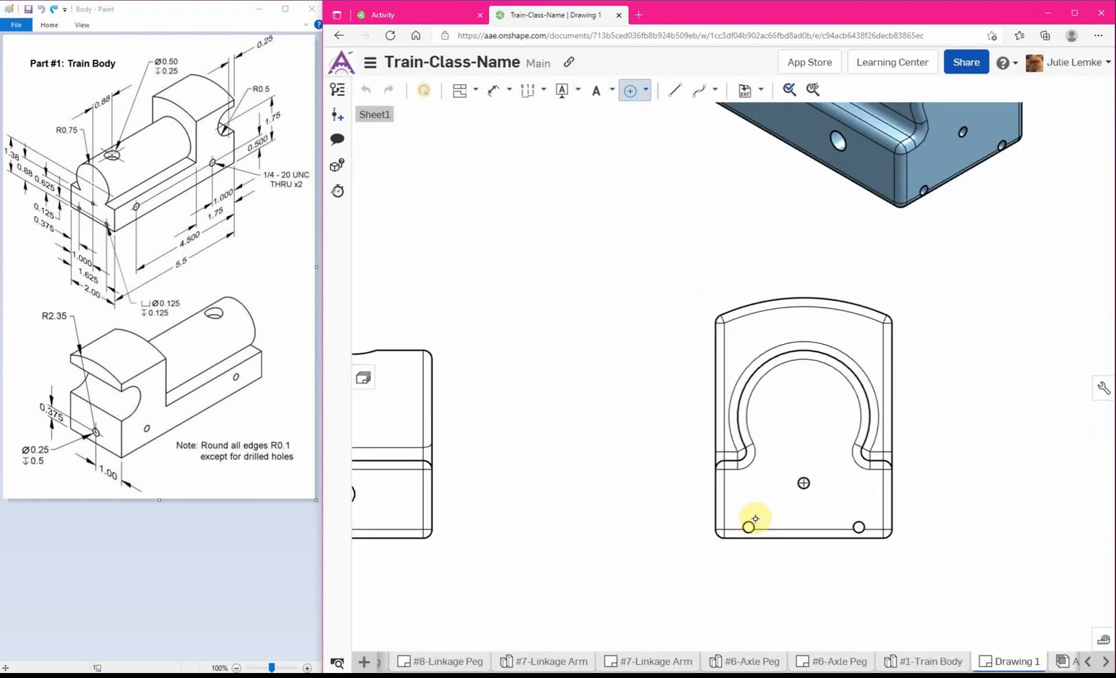
left_click(749, 526)
left_click(858, 527)
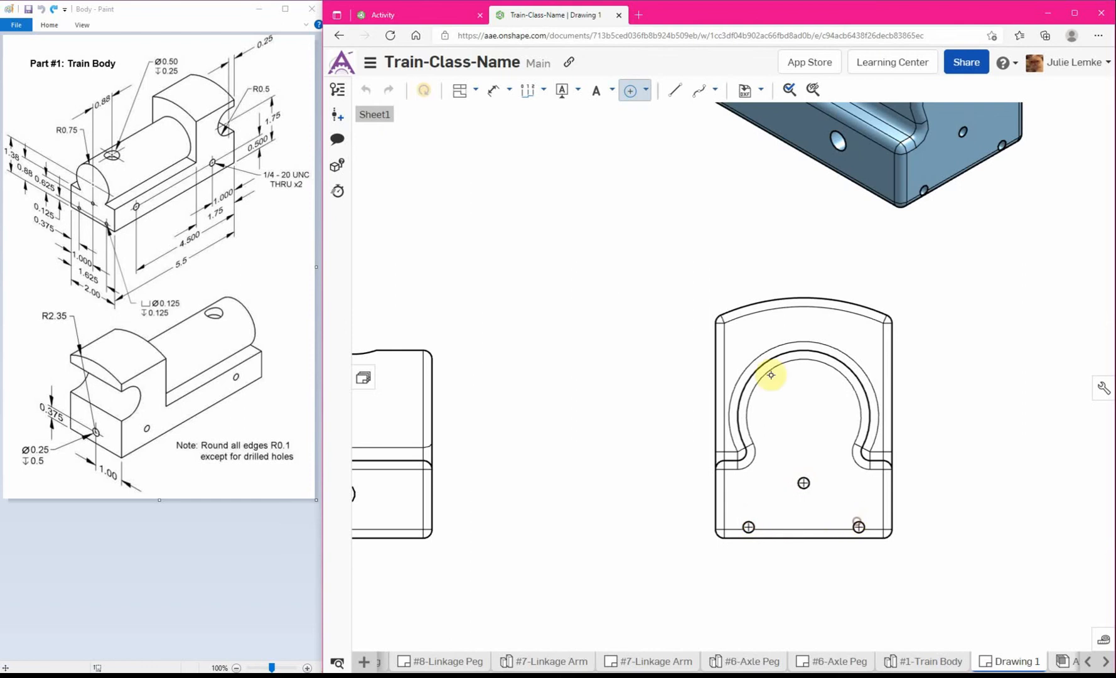
Step: Add centermarks to the large boiler arc in the right-side view and the semicircular cutout in the front view
scroll(816, 377, "down", 5)
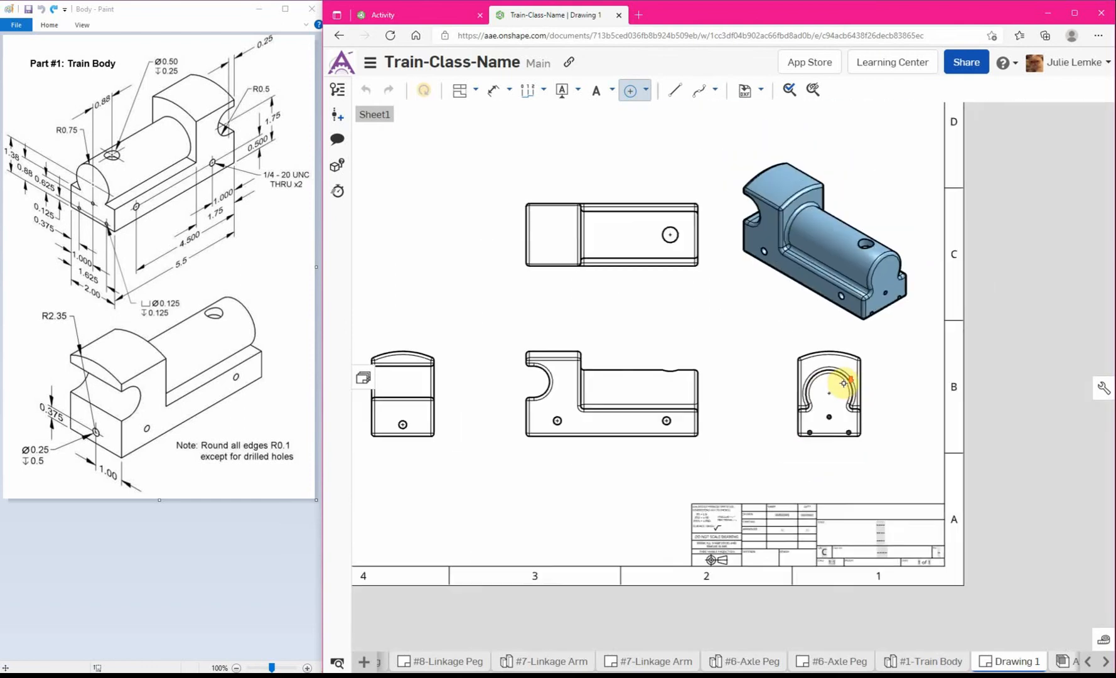
scroll(602, 386, "up", 5)
left_click(718, 364)
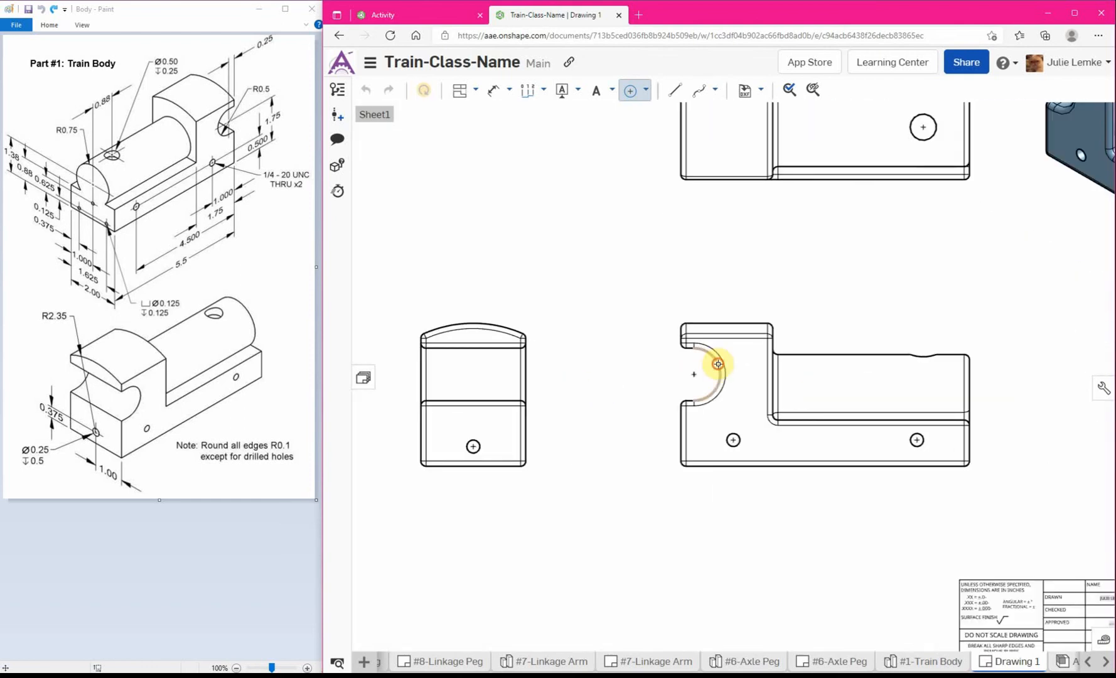
scroll(743, 394, "down", 3)
scroll(905, 378, "up", 2)
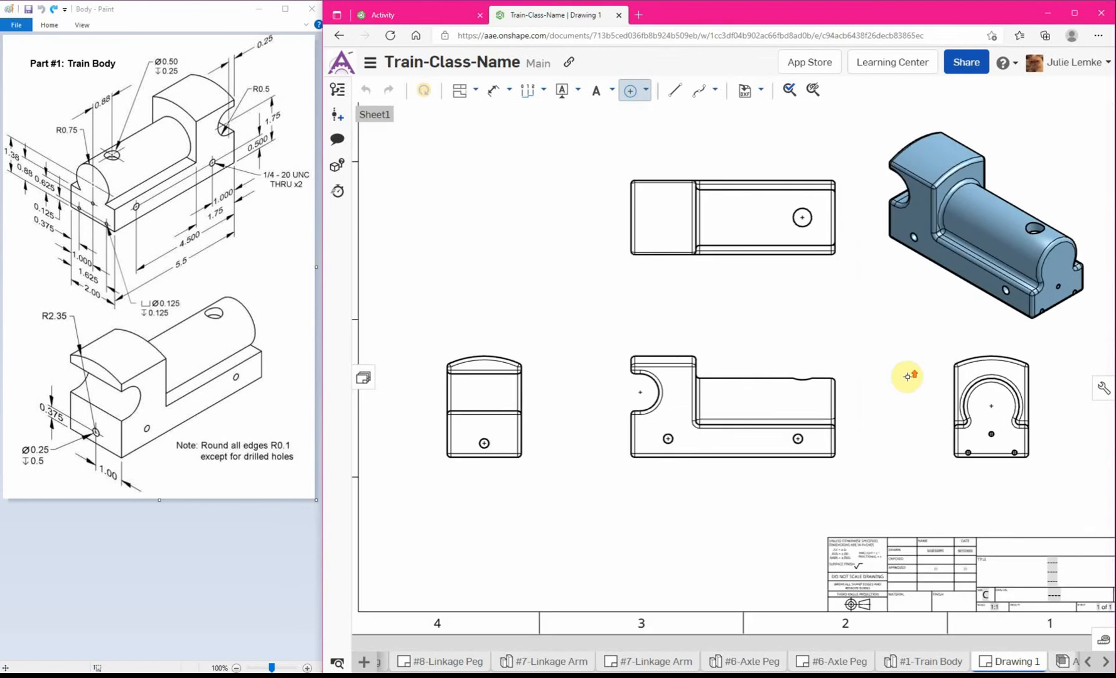
scroll(879, 381, "down", 4)
scroll(976, 394, "up", 3)
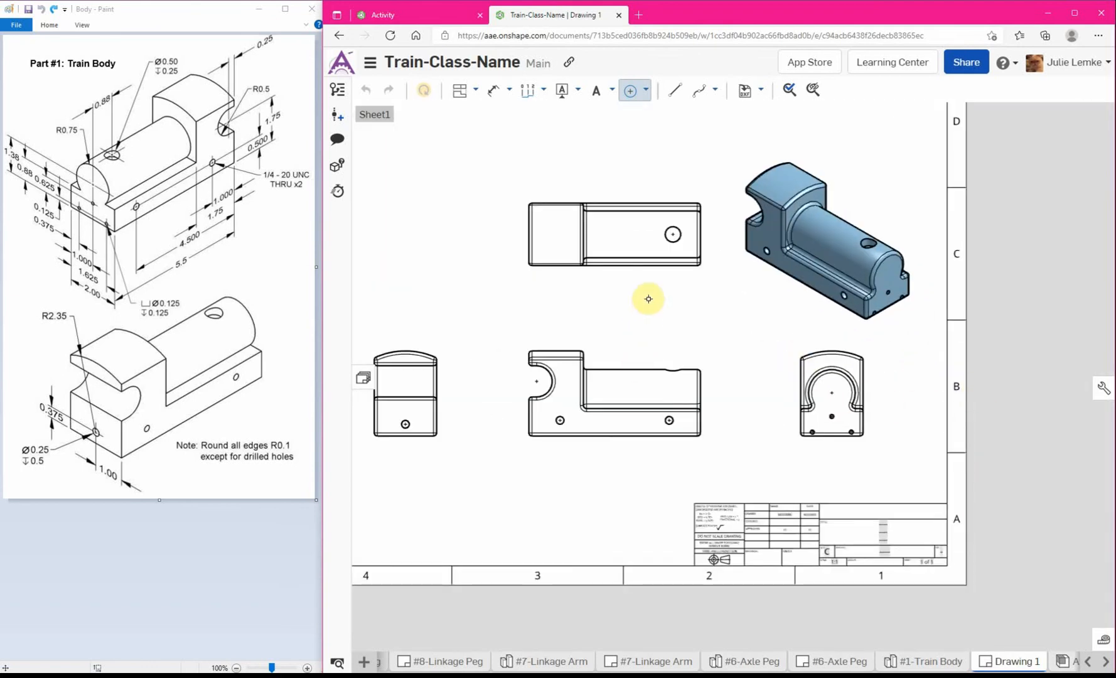
key("Escape")
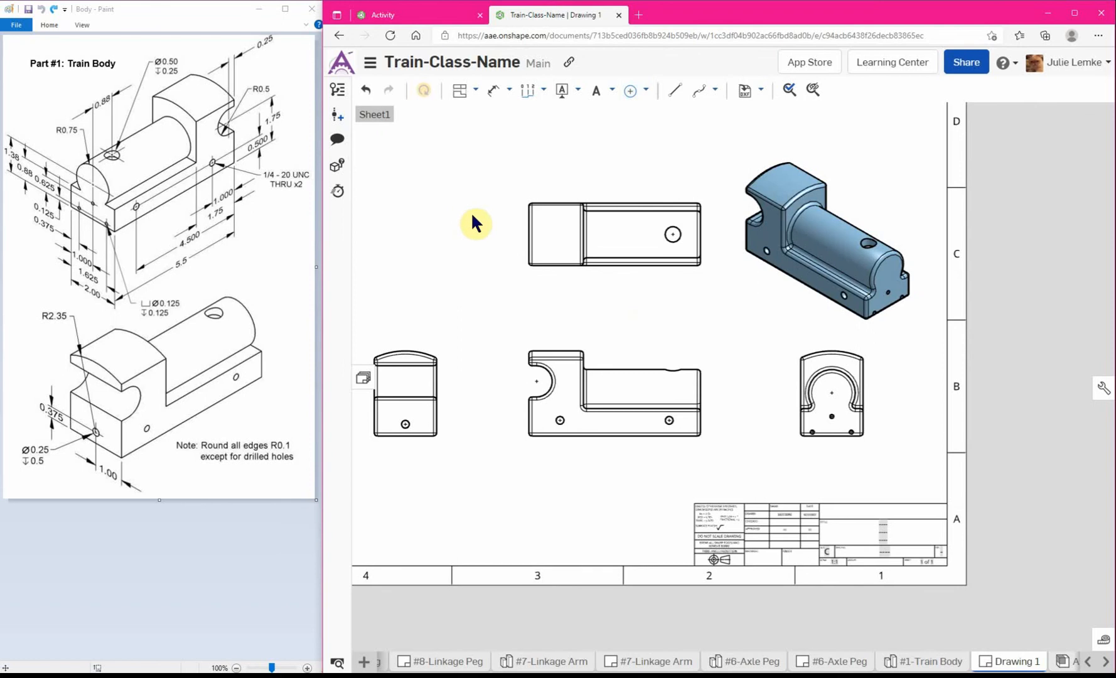
Step: Replace the middle title placeholder in the title block with "Train Body"
scroll(931, 548, "up", 4)
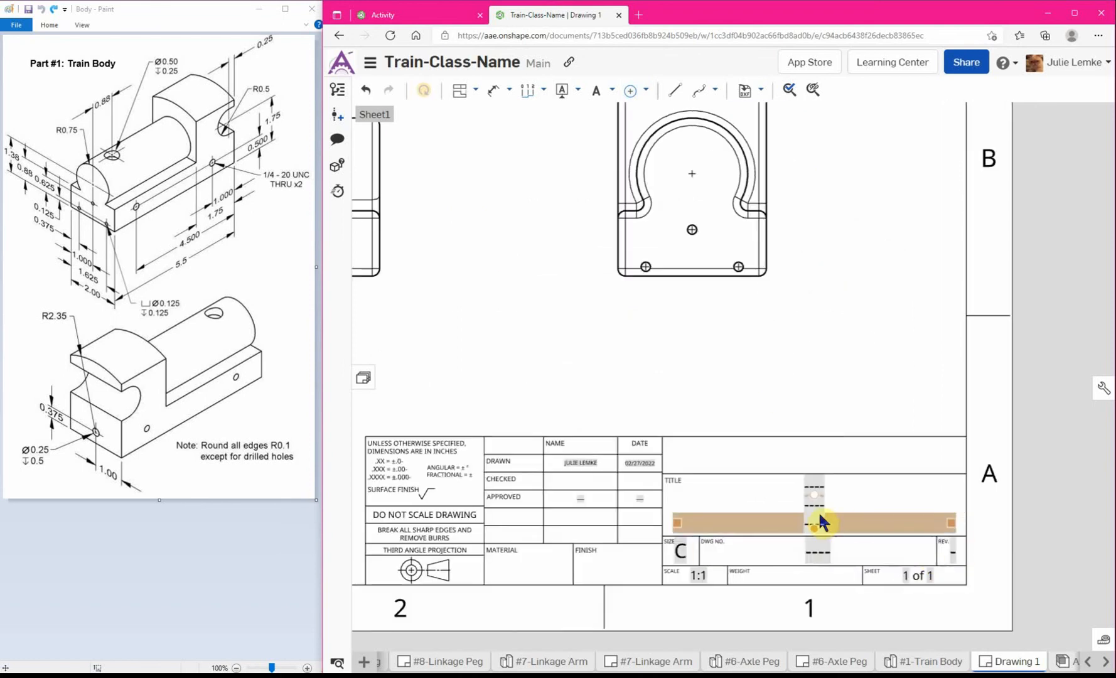
scroll(857, 537, "up", 3)
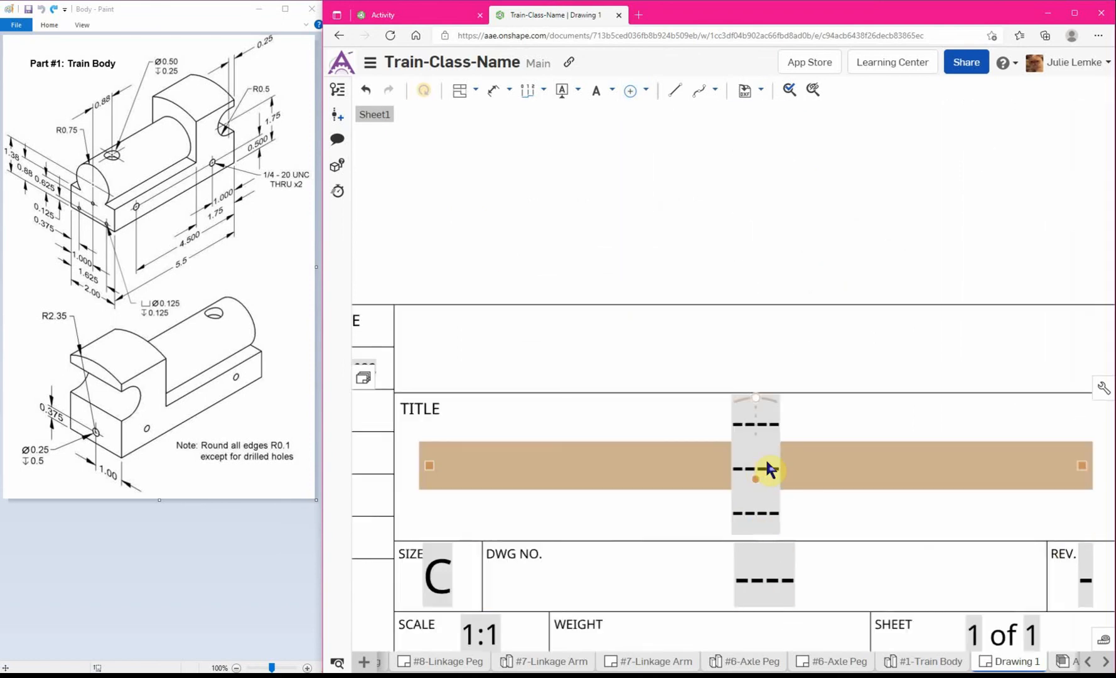
double_click(768, 468)
double_click(759, 469)
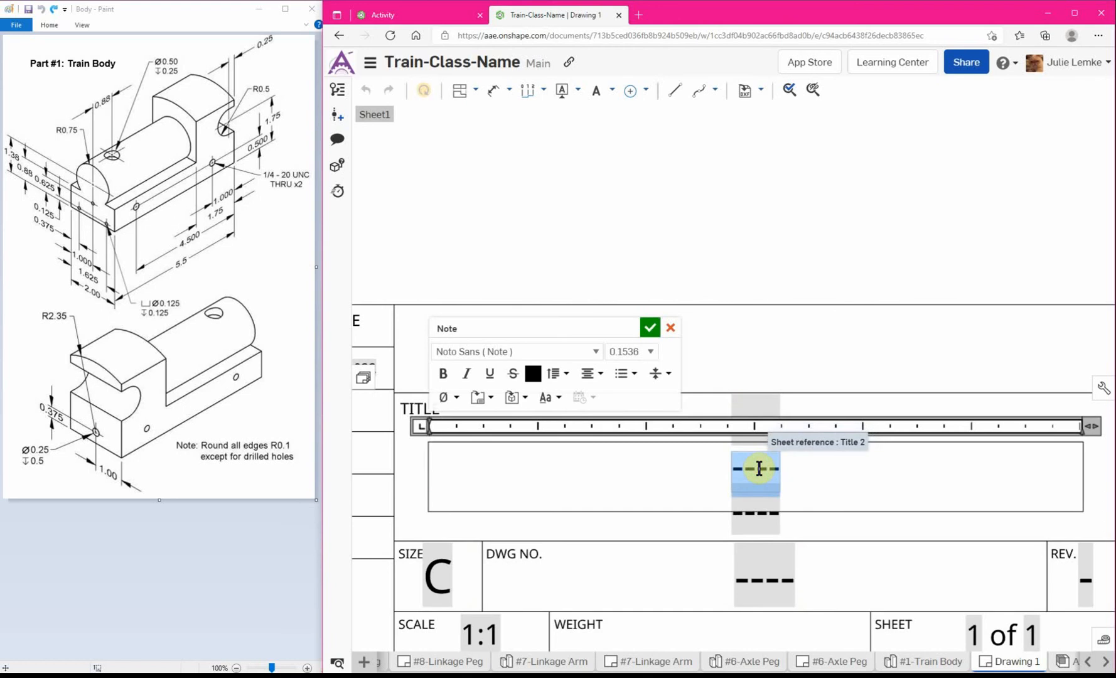
type("Train")
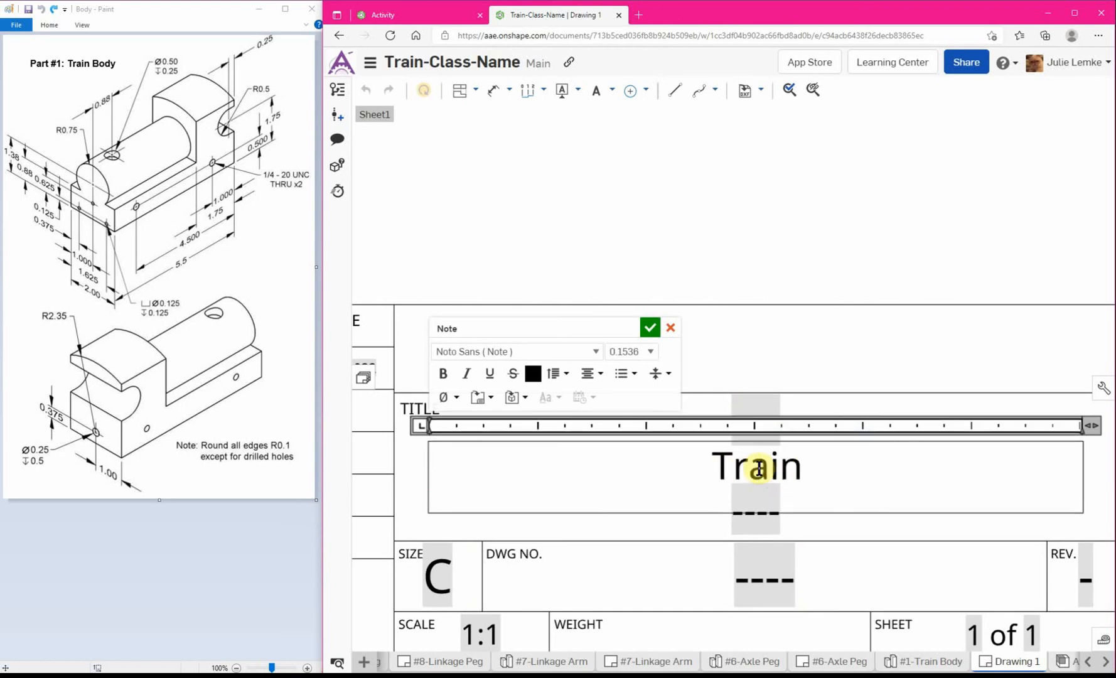
type(" Body")
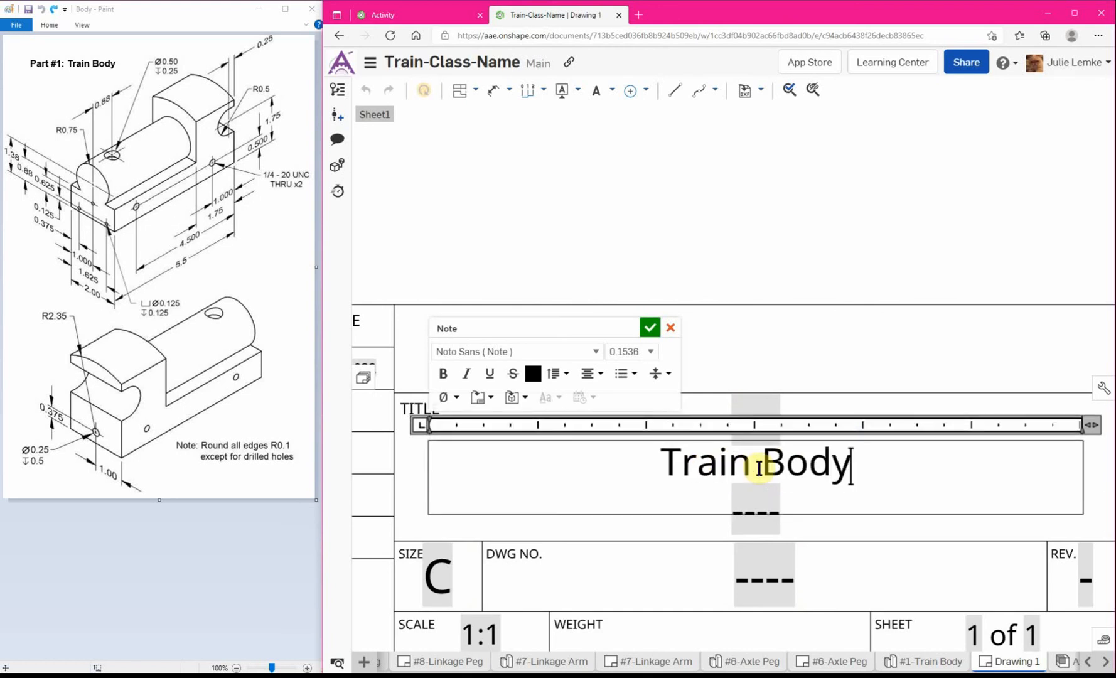
left_click(650, 327)
Step: Fill in the title block's DWG NO. field with "Part 1"
double_click(761, 577)
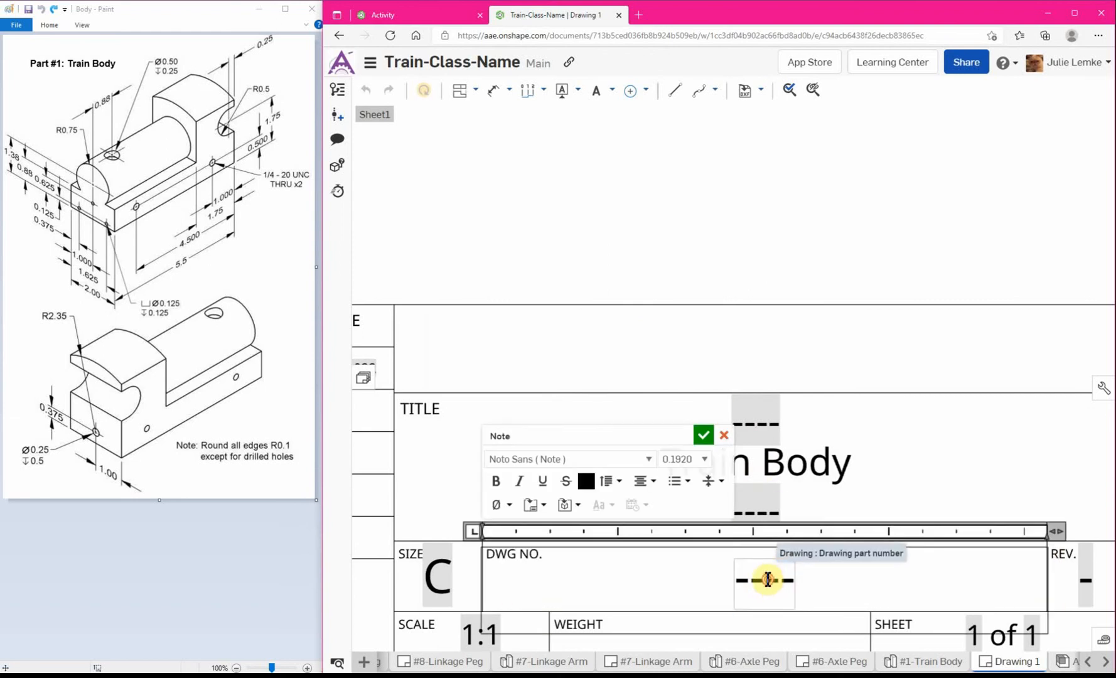
double_click(766, 578)
type("Part 1")
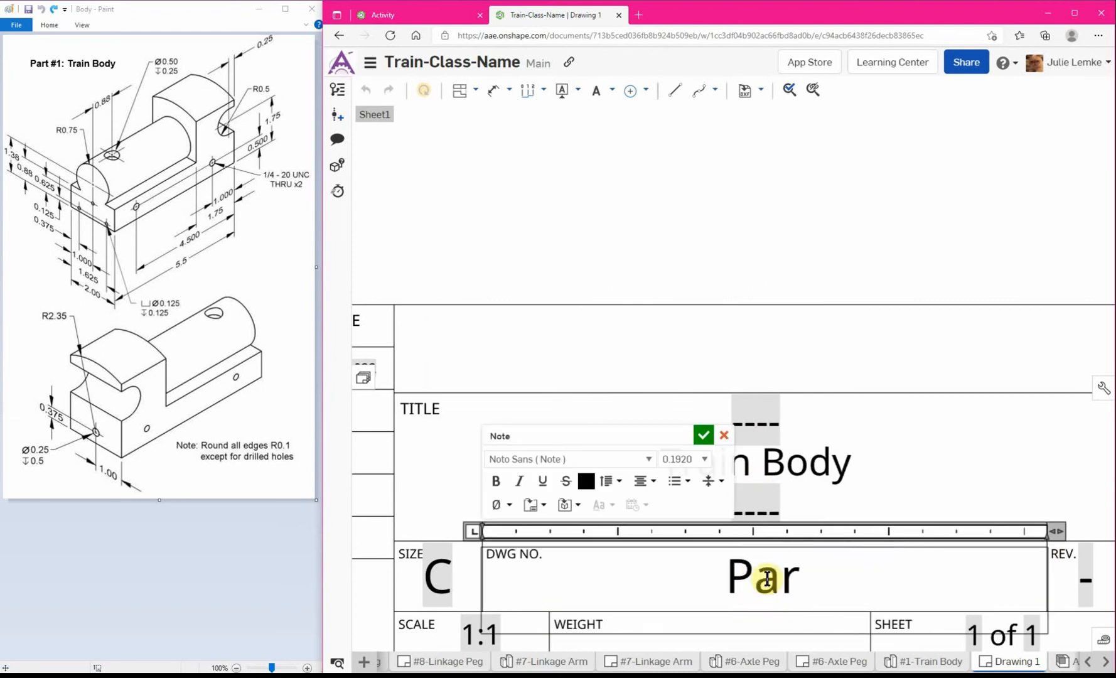
left_click(703, 434)
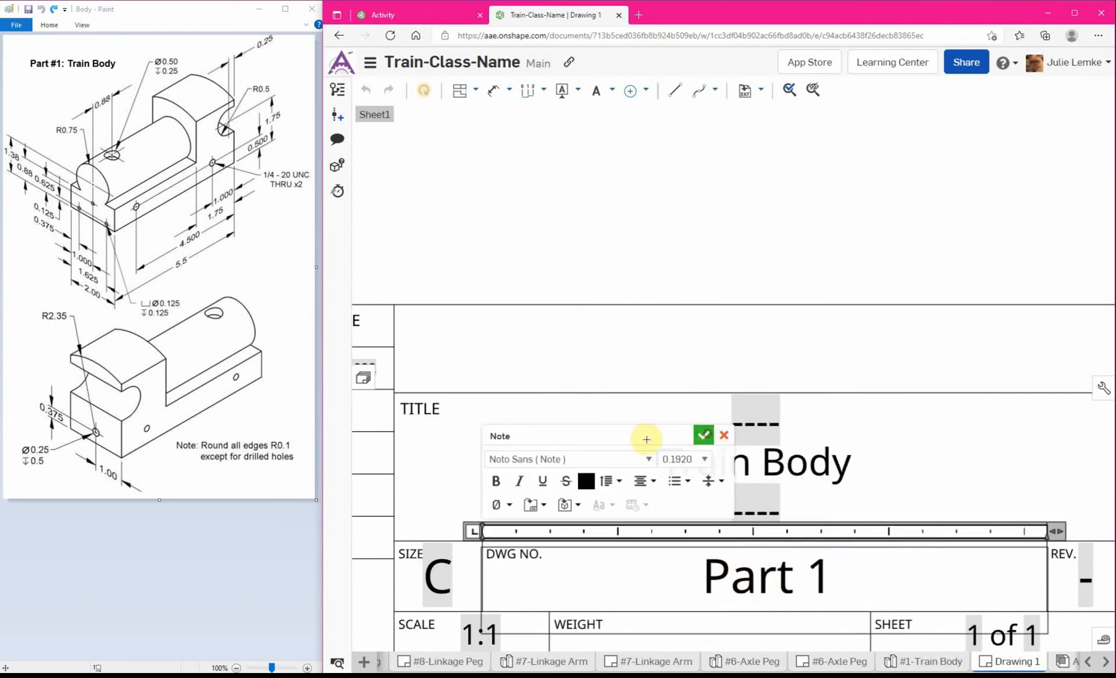
Step: Rename the Drawing 1 tab as #1-Train Body
right_click(1016, 665)
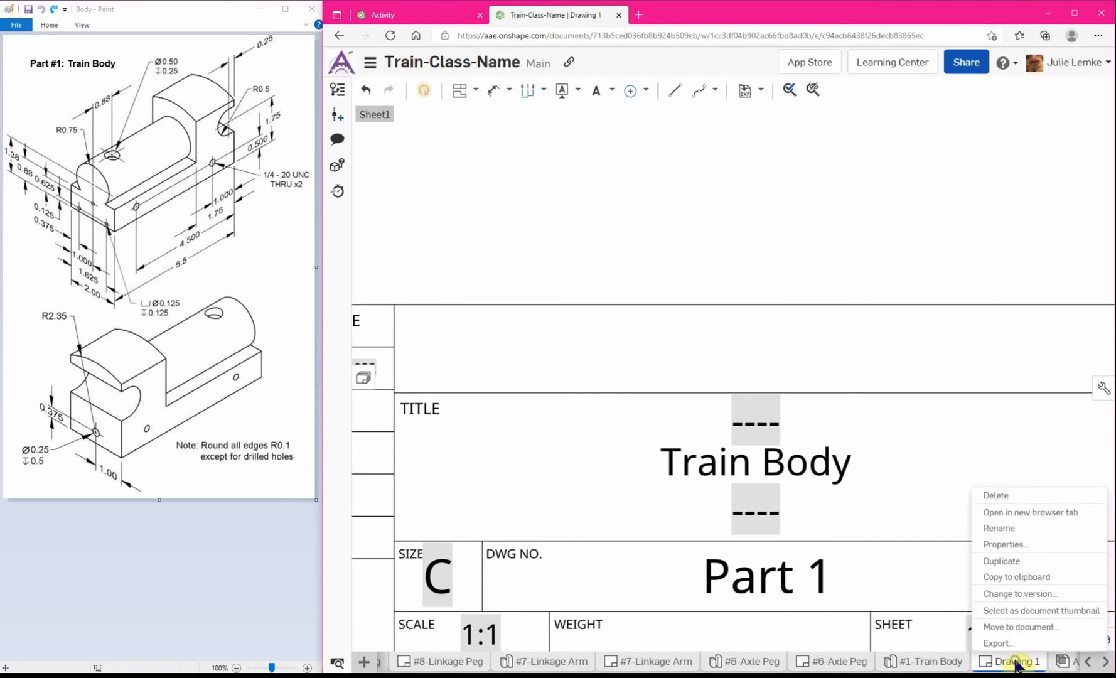
left_click(1016, 529)
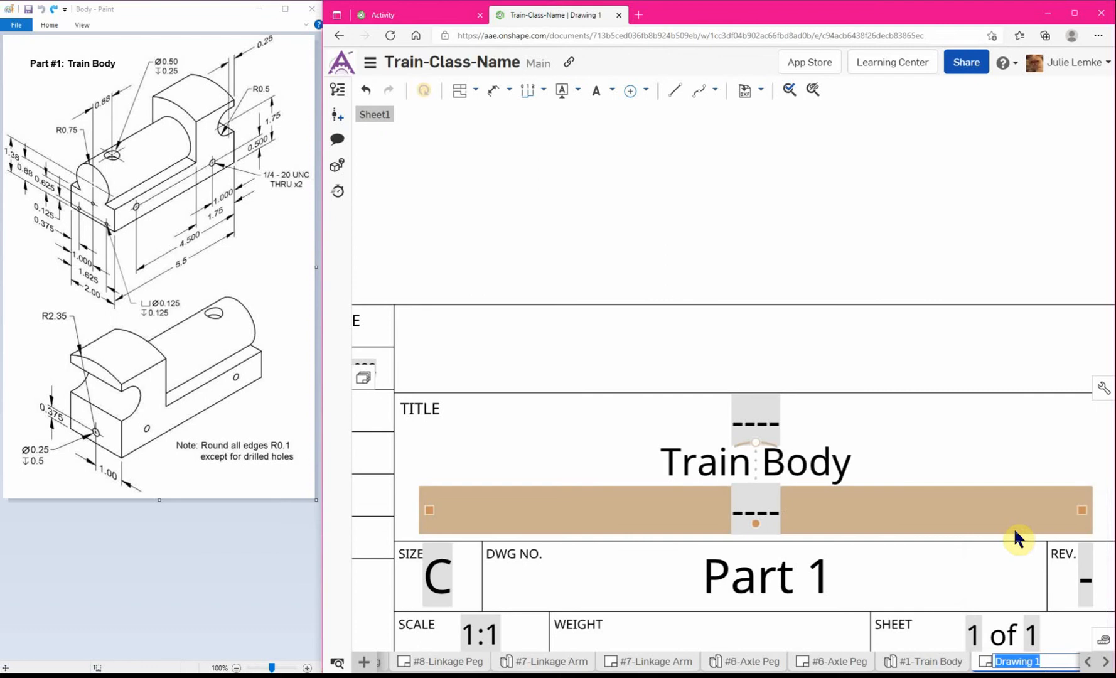
type("#1-Train Body")
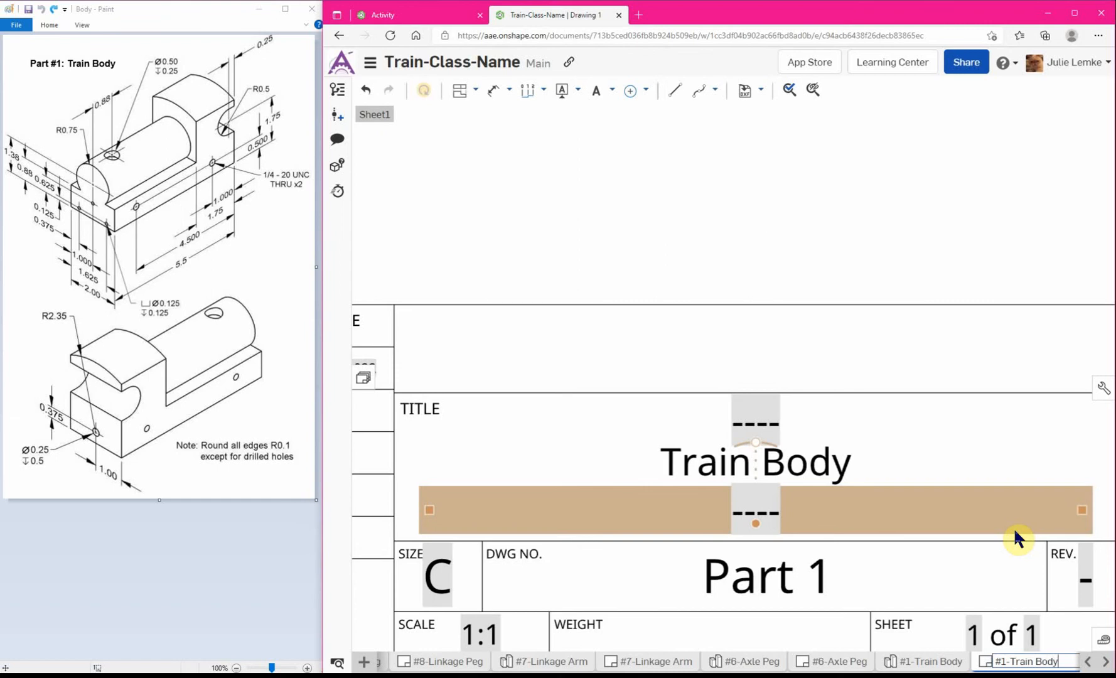
left_click(861, 241)
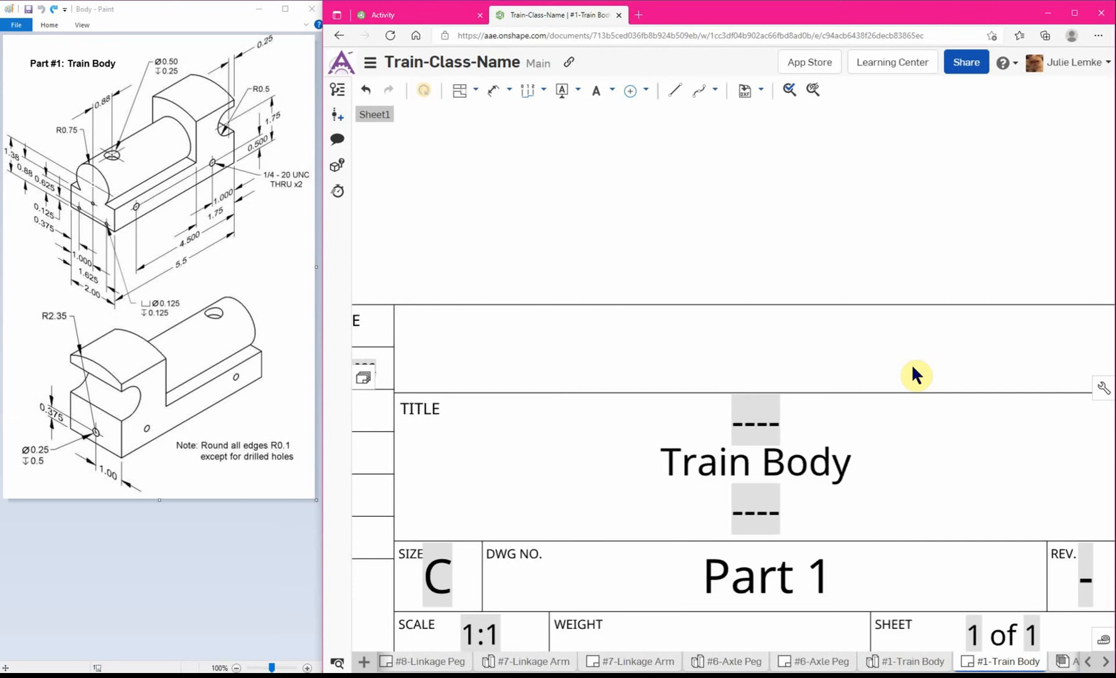
Step: Add hole callouts to the boiler-top hole in the top view and the hole in the left-side view
scroll(915, 376, "down", 5)
scroll(877, 394, "down", 5)
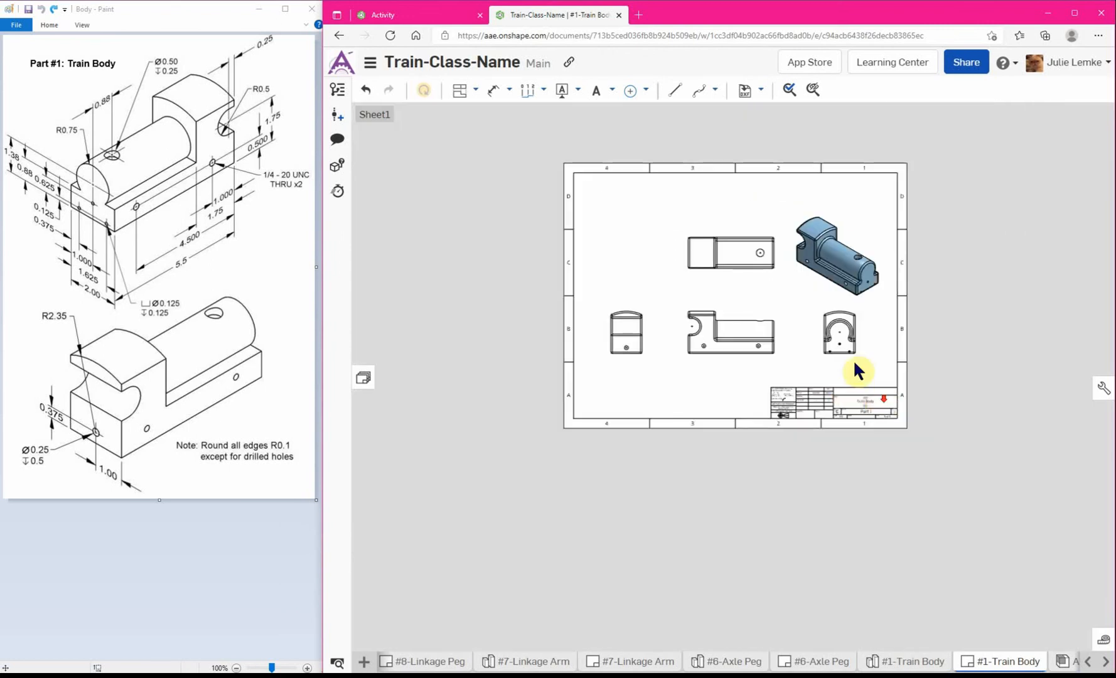
scroll(831, 245, "up", 4)
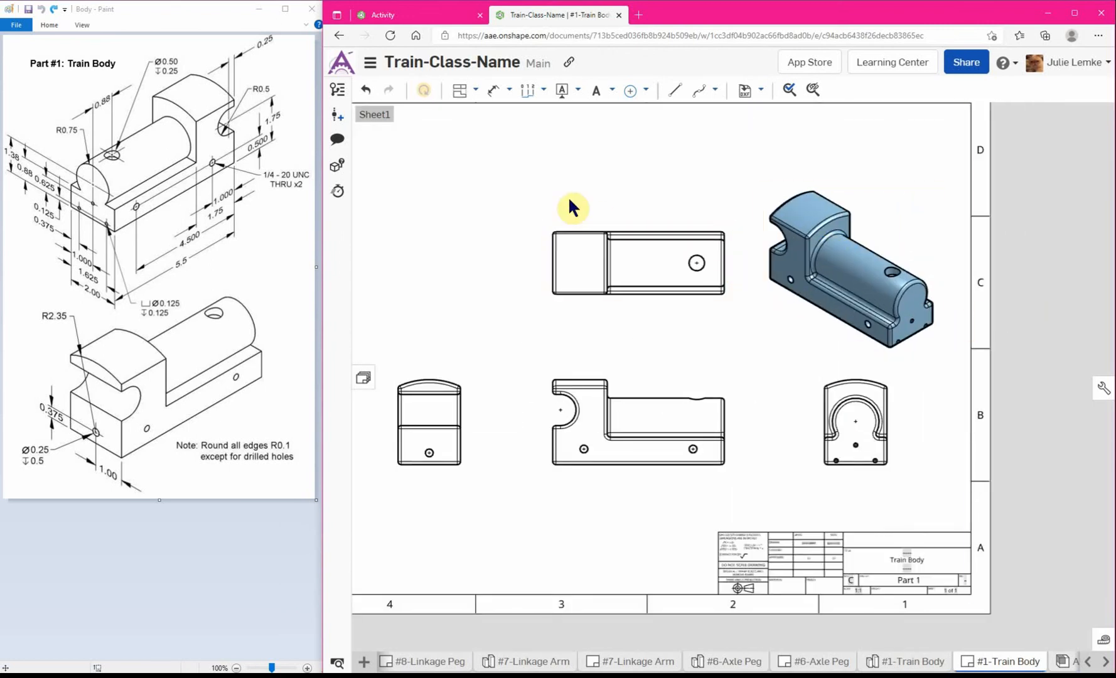
left_click(543, 92)
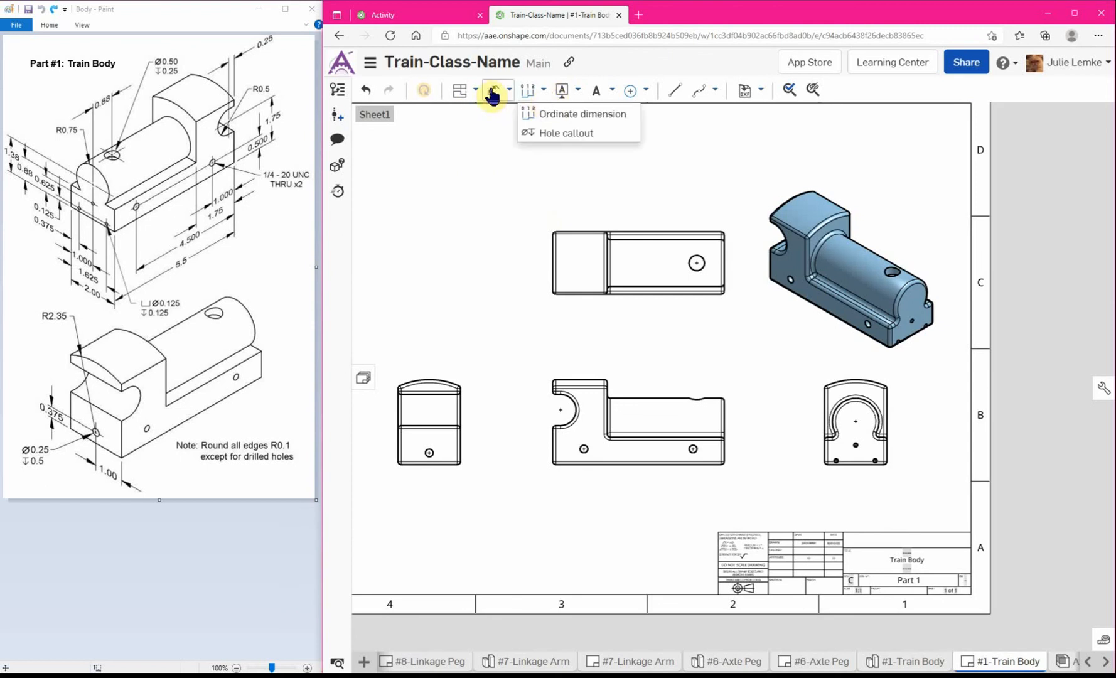
left_click(567, 134)
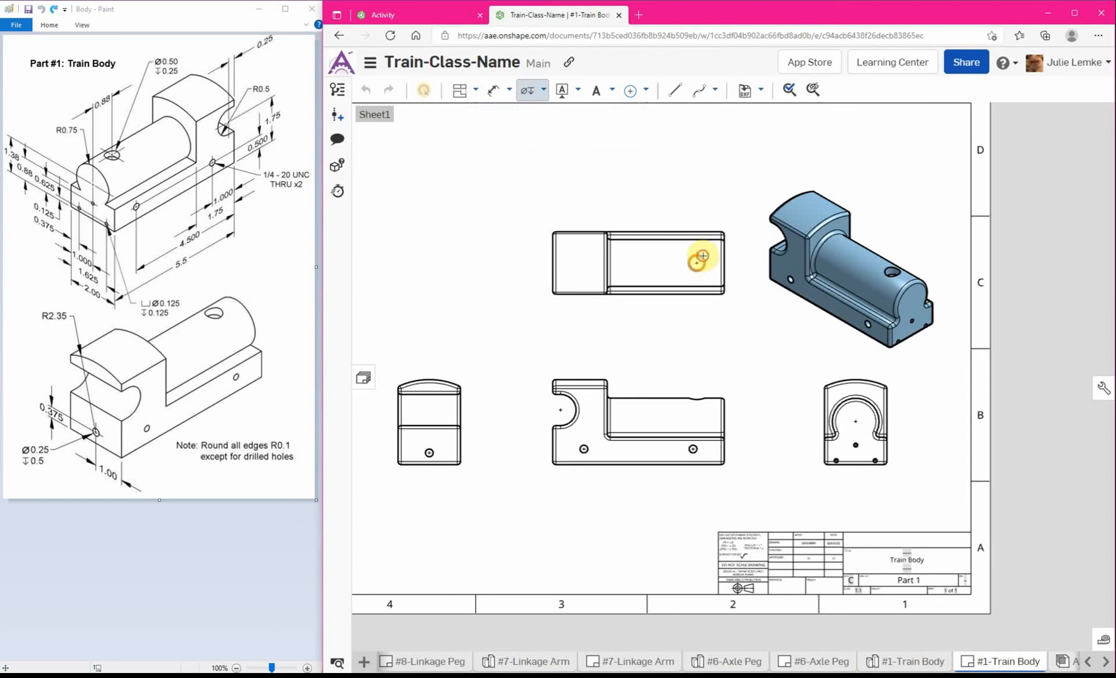
left_click(664, 208)
left_click(429, 453)
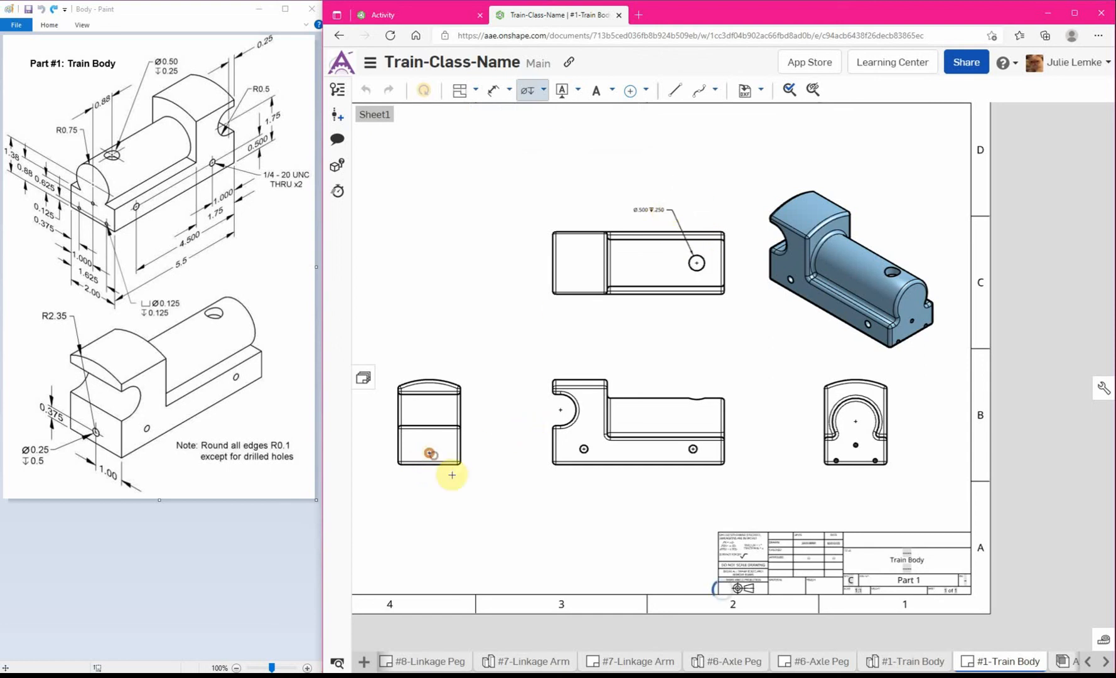
left_click(462, 480)
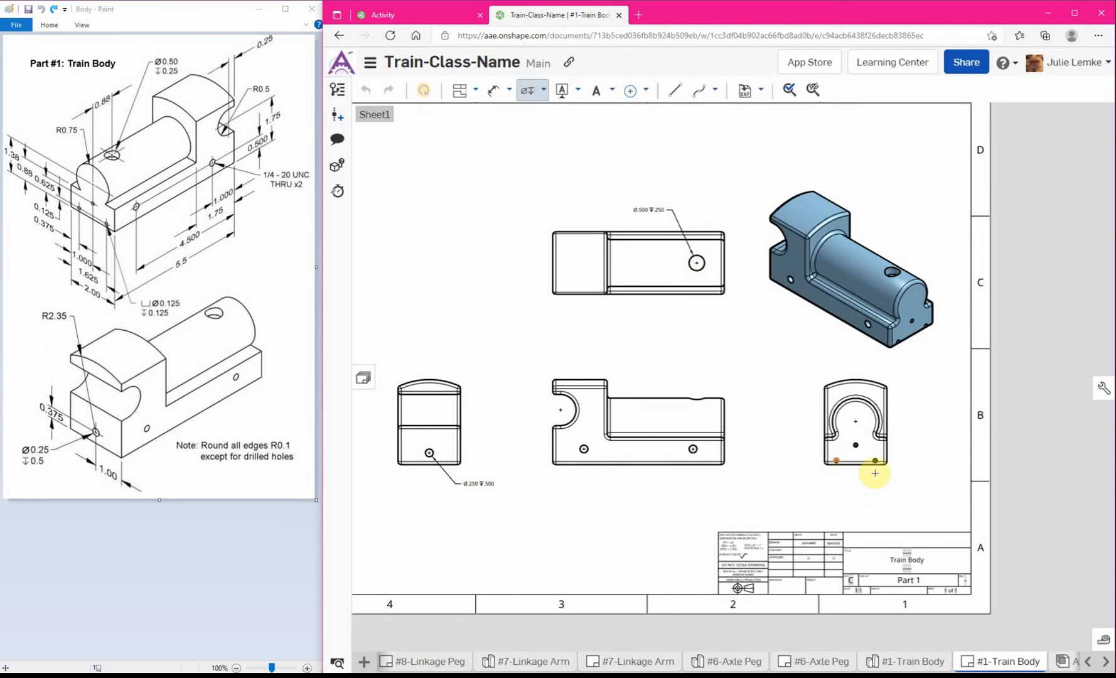
Step: Add a hole callout to the lower-right small hole in the right-side view and append the suffix TYP
scroll(875, 473, "up", 5)
left_click(829, 438)
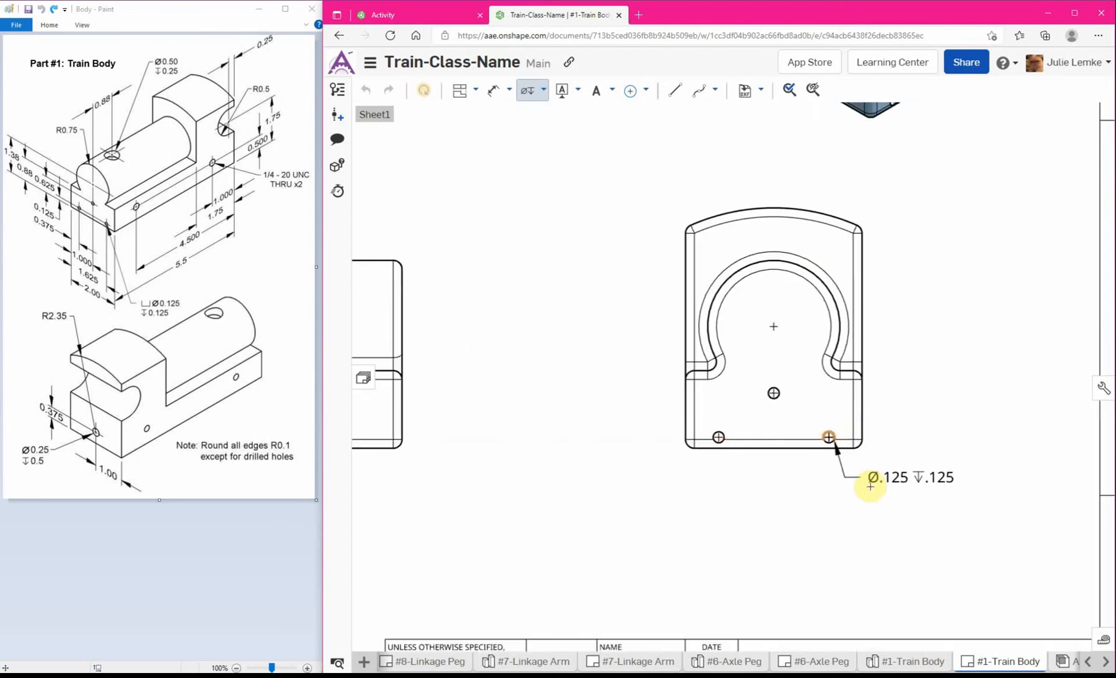
left_click(882, 496)
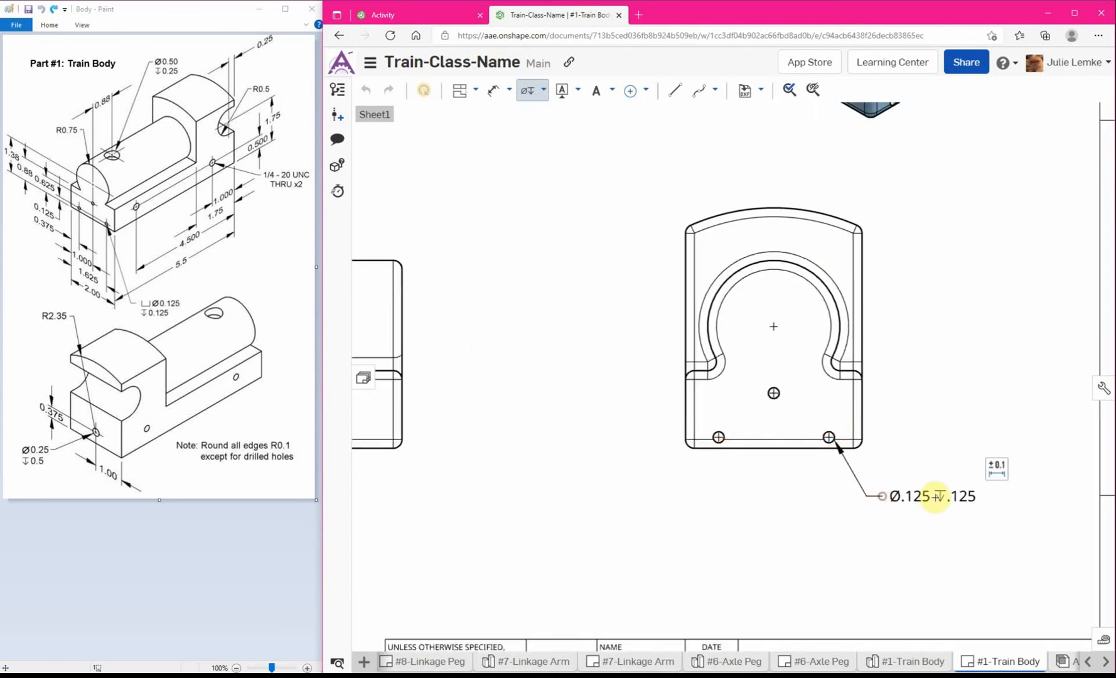
left_click(997, 466)
mouse_move(1014, 466)
left_mouse_down()
mouse_move(655, 419)
mouse_move(540, 438)
left_mouse_up()
left_click(715, 479)
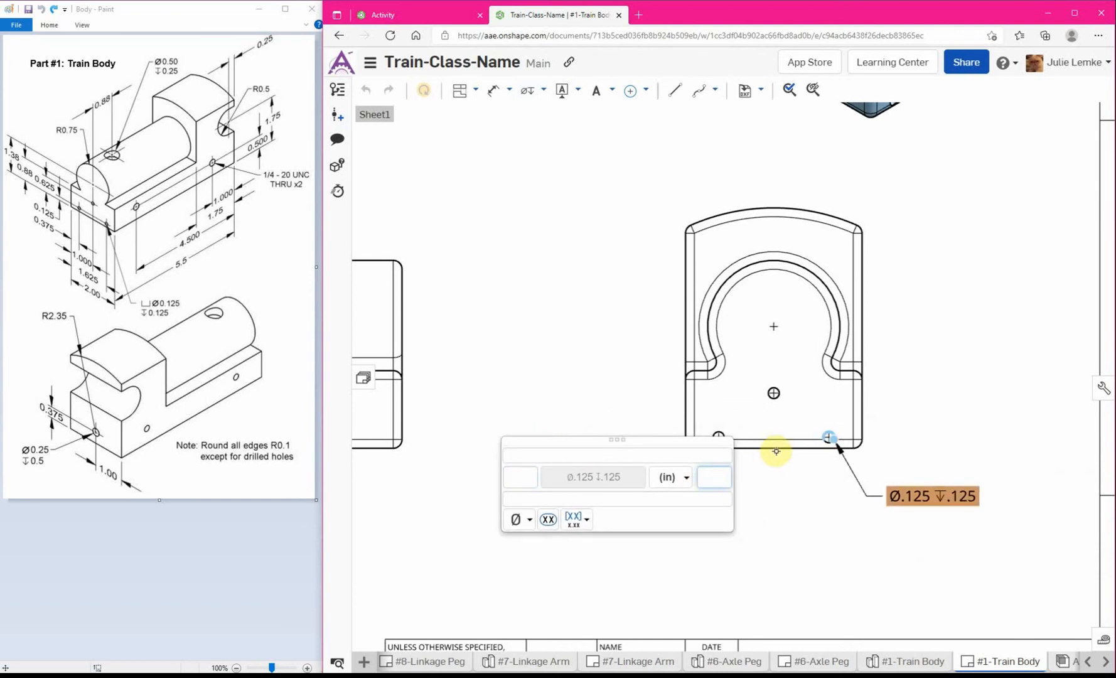
type("TYP")
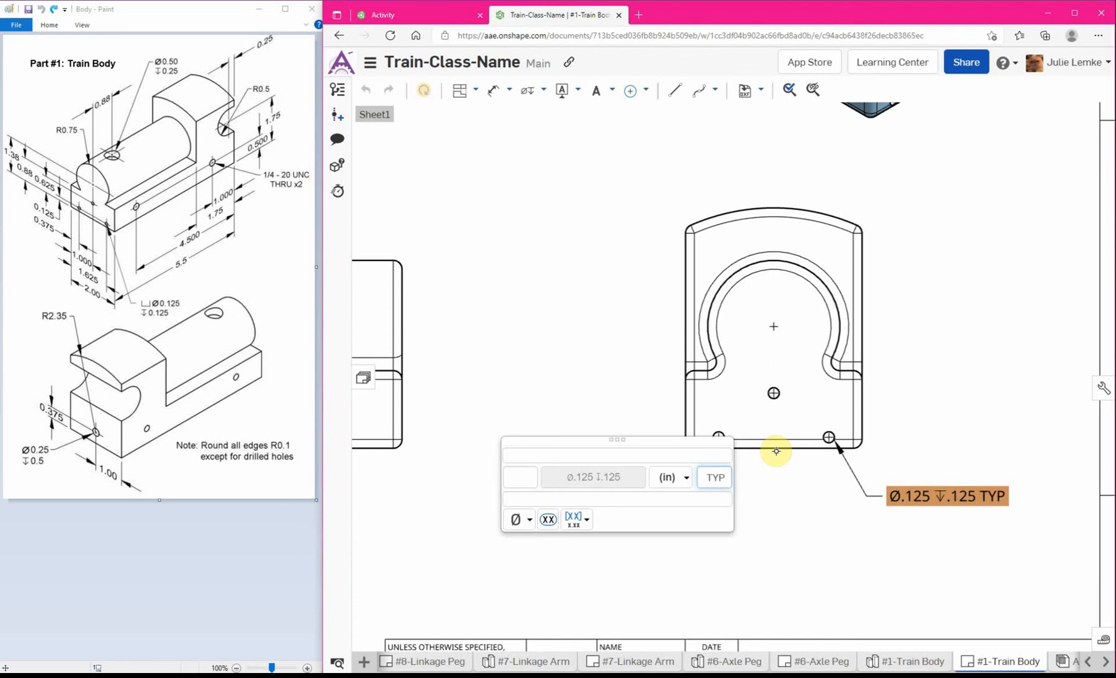
left_click(663, 389)
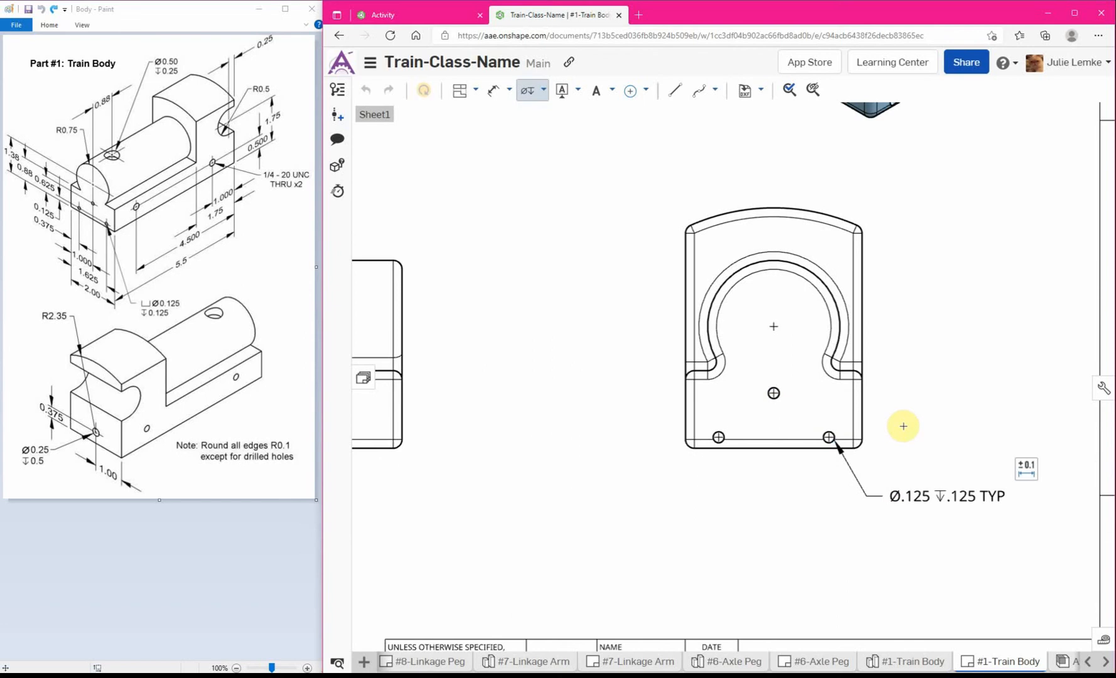
Step: Place a note reading "1/4 - 20 UNC THRU x2" just below the front view
scroll(903, 426, "down", 5)
scroll(877, 473, "up", 3)
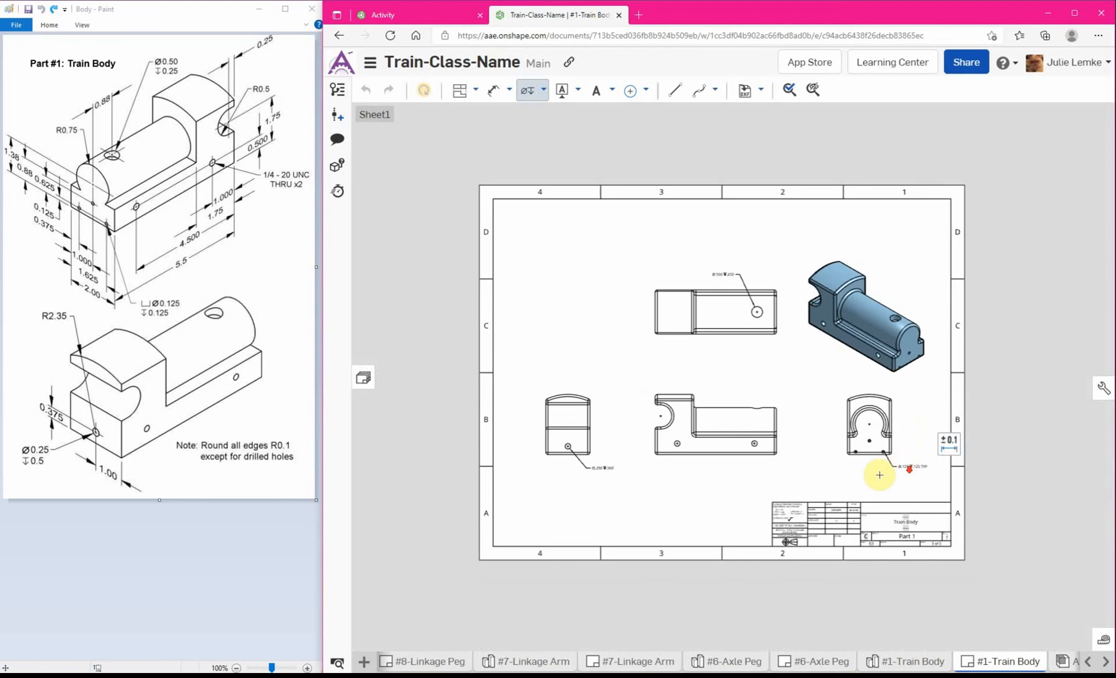
scroll(822, 487, "up", 3)
scroll(807, 464, "down", 3)
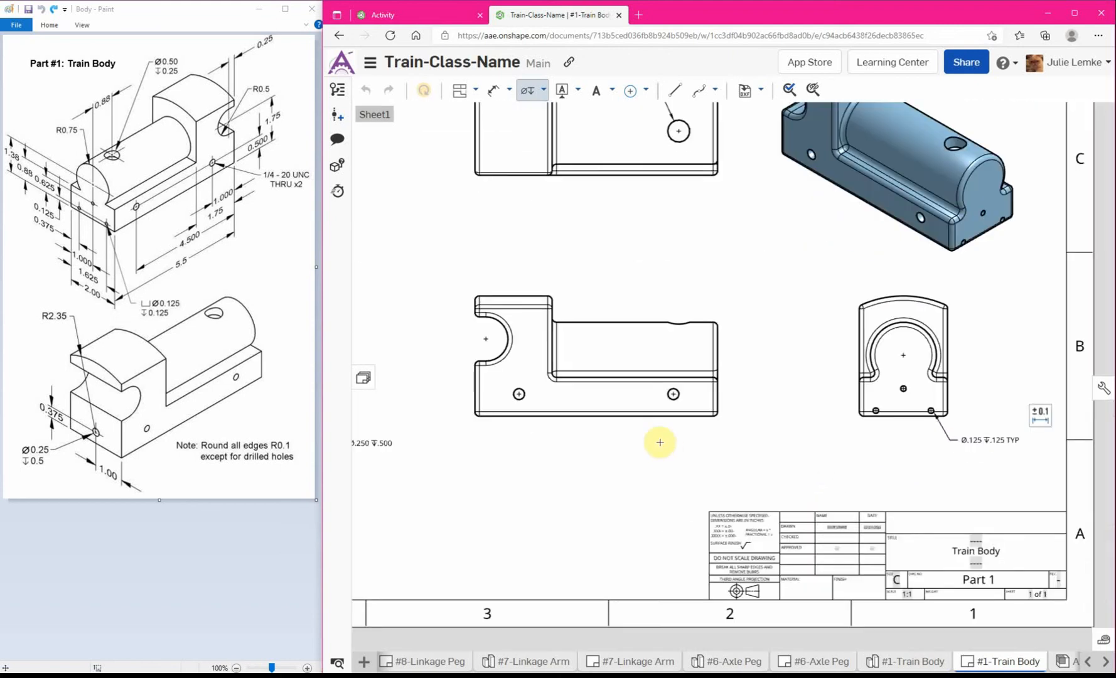
scroll(501, 434, "up", 2)
scroll(501, 435, "up", 1)
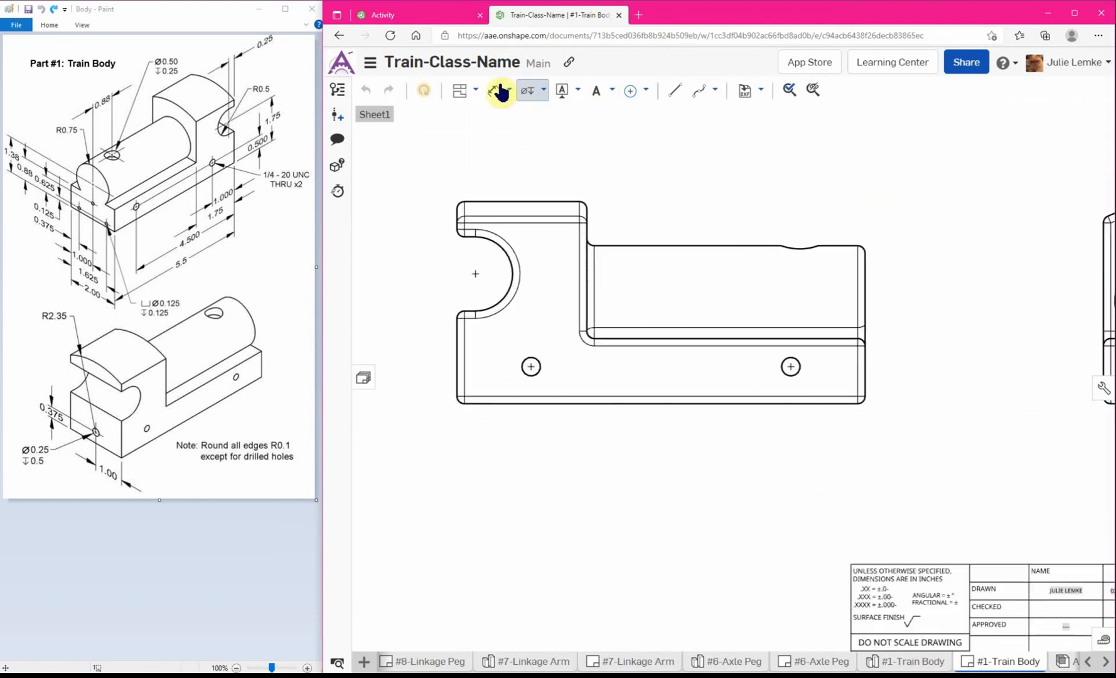
left_click(598, 93)
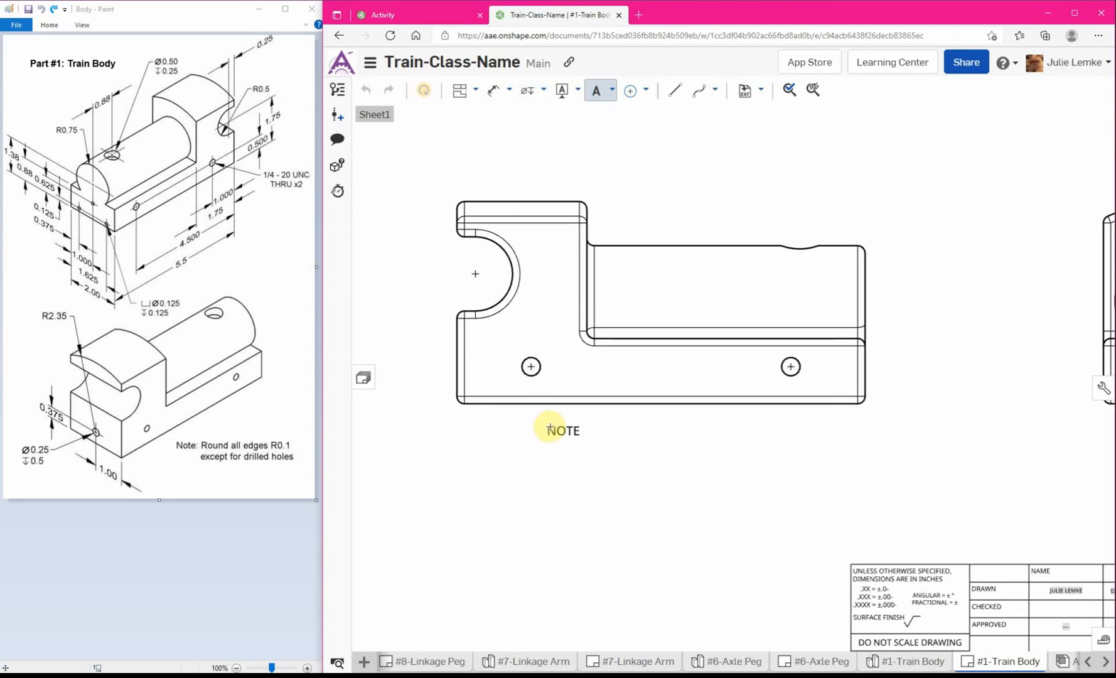
left_click(575, 444)
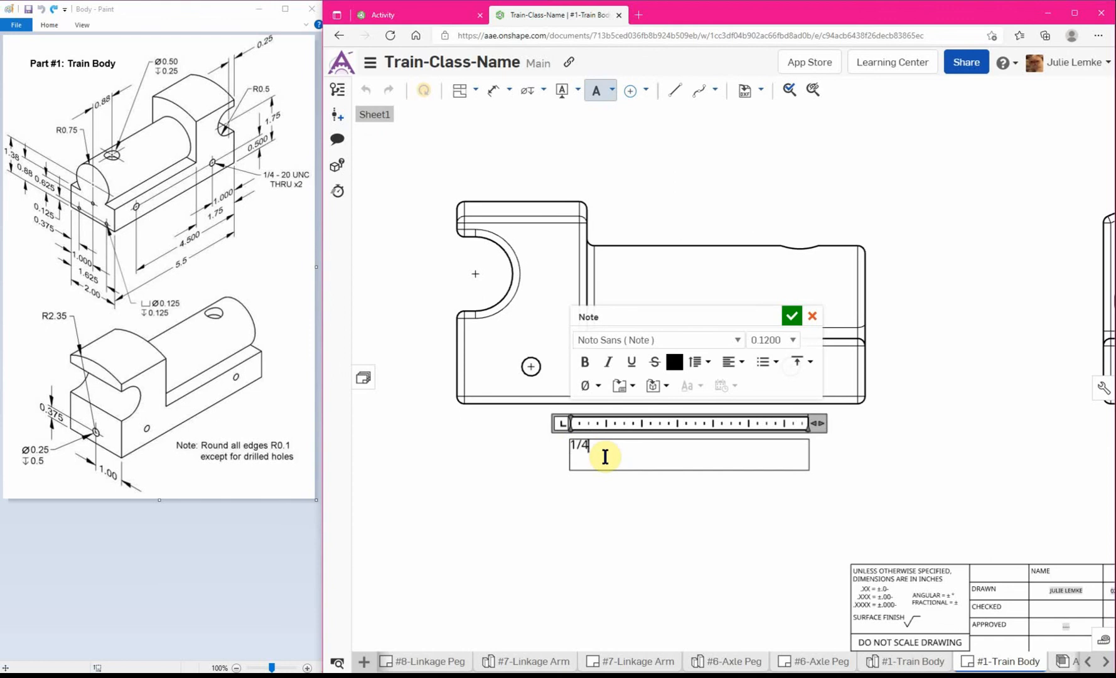
type("1/4 - 20 UNC")
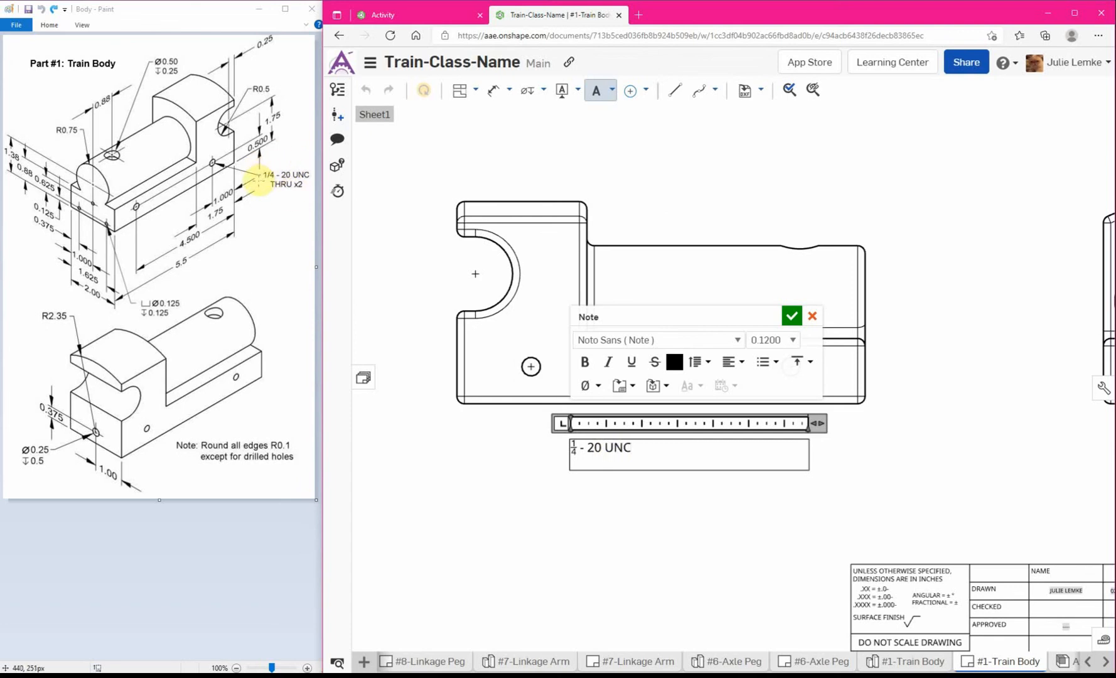
type("Th")
key("BackSpace")
key("BackSpace")
key("BackSpace")
type("THRU x")
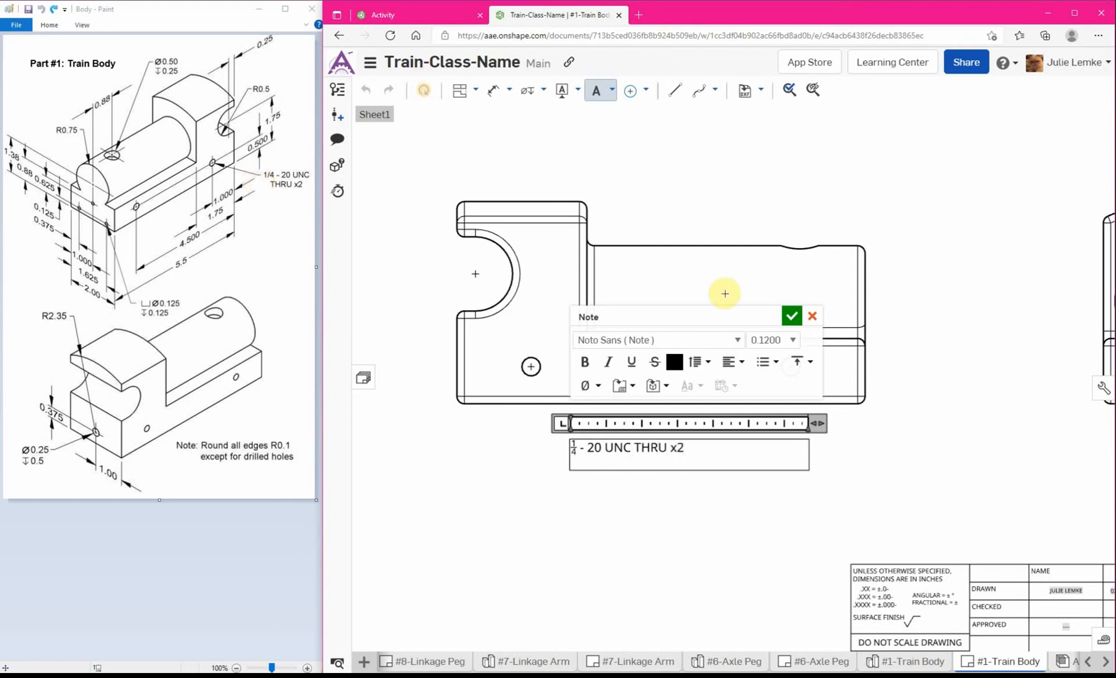
left_click(793, 315)
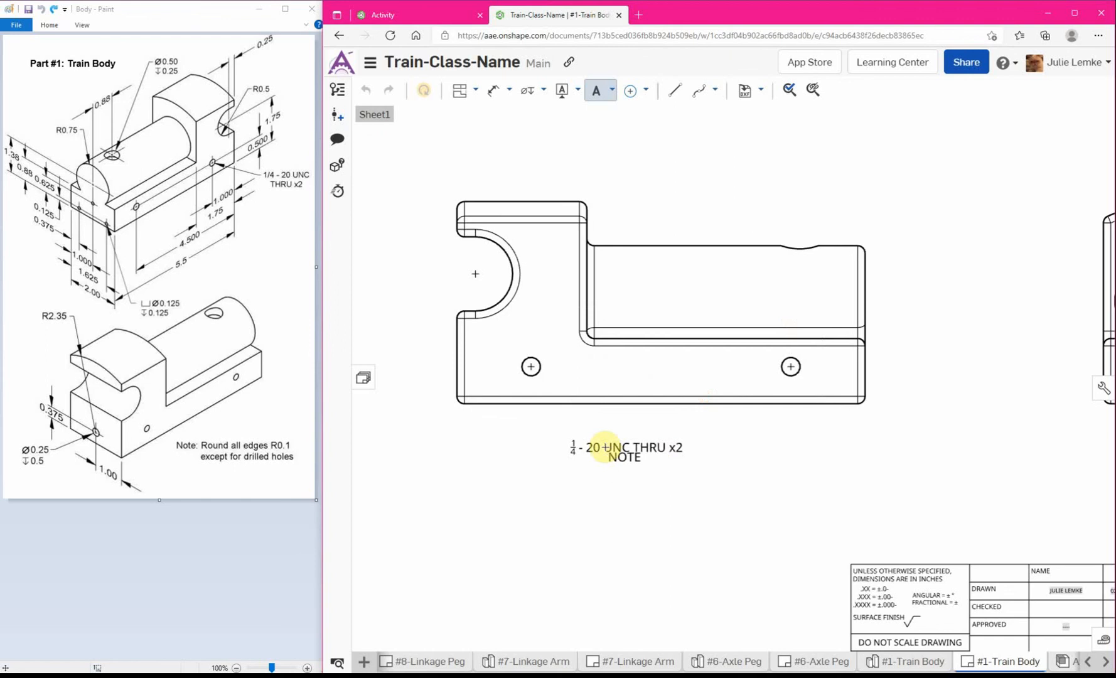
key("Escape")
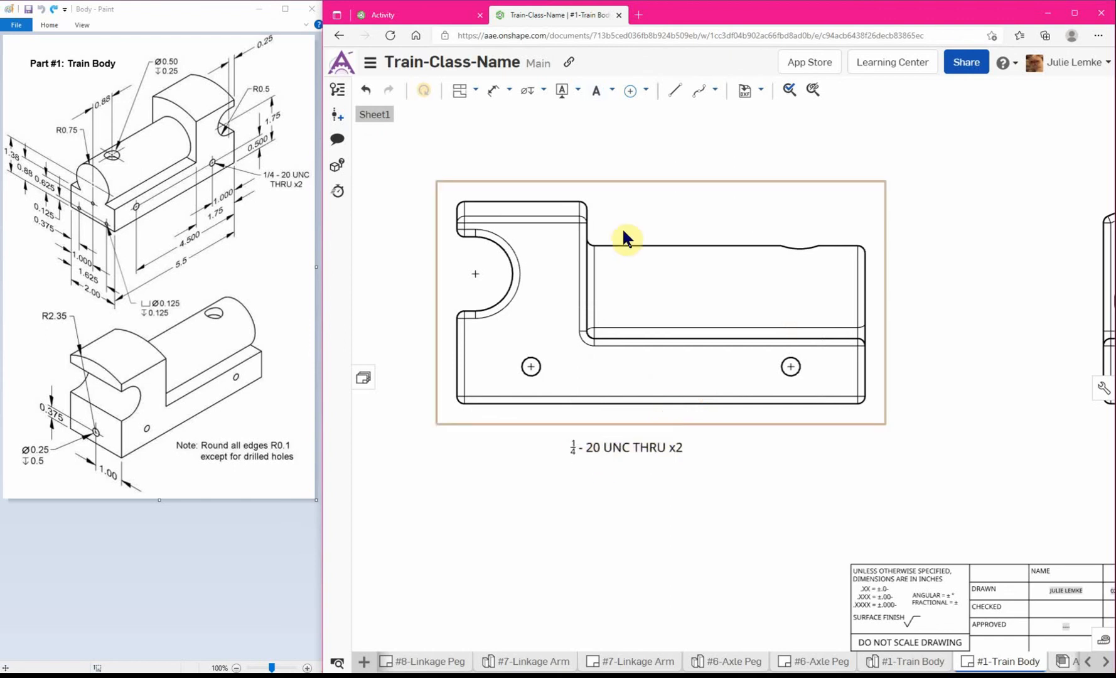
Step: Draw a leader line from the left threaded hole in the front view diagonally down to below the view's left corner
left_click(677, 92)
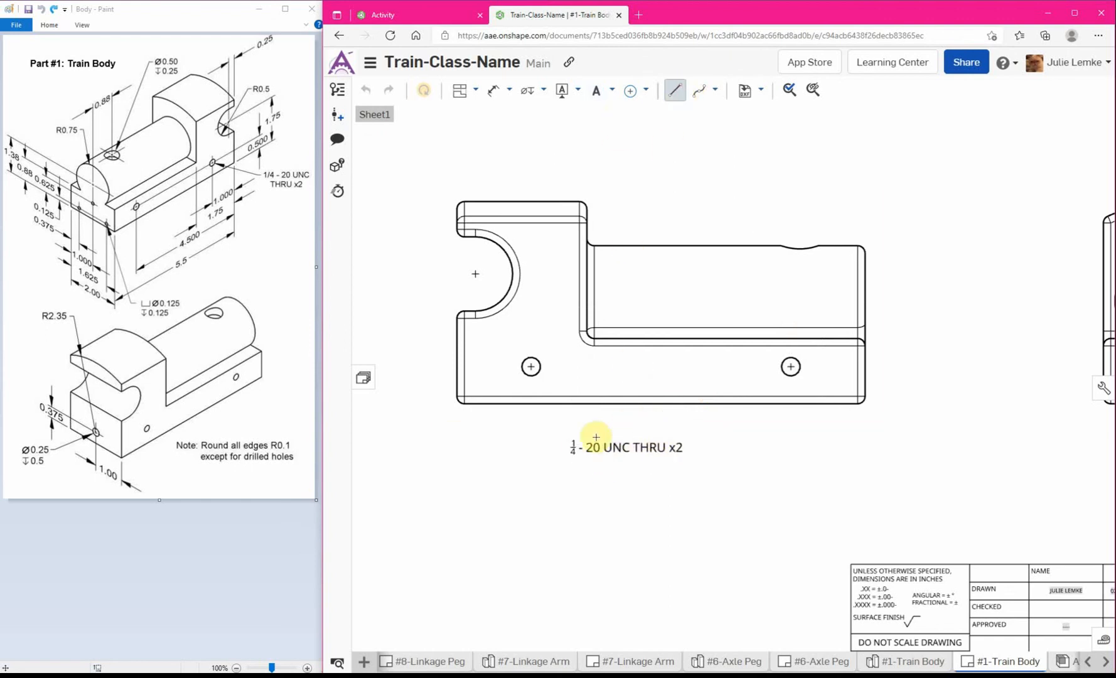
left_click(531, 368)
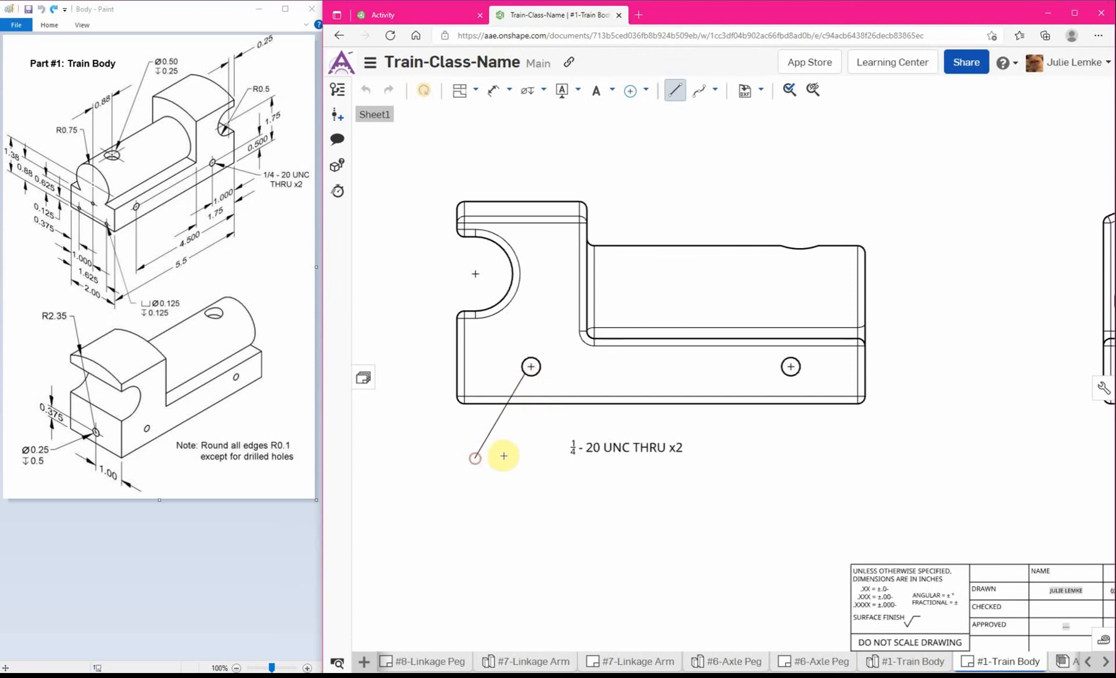
left_click(471, 454)
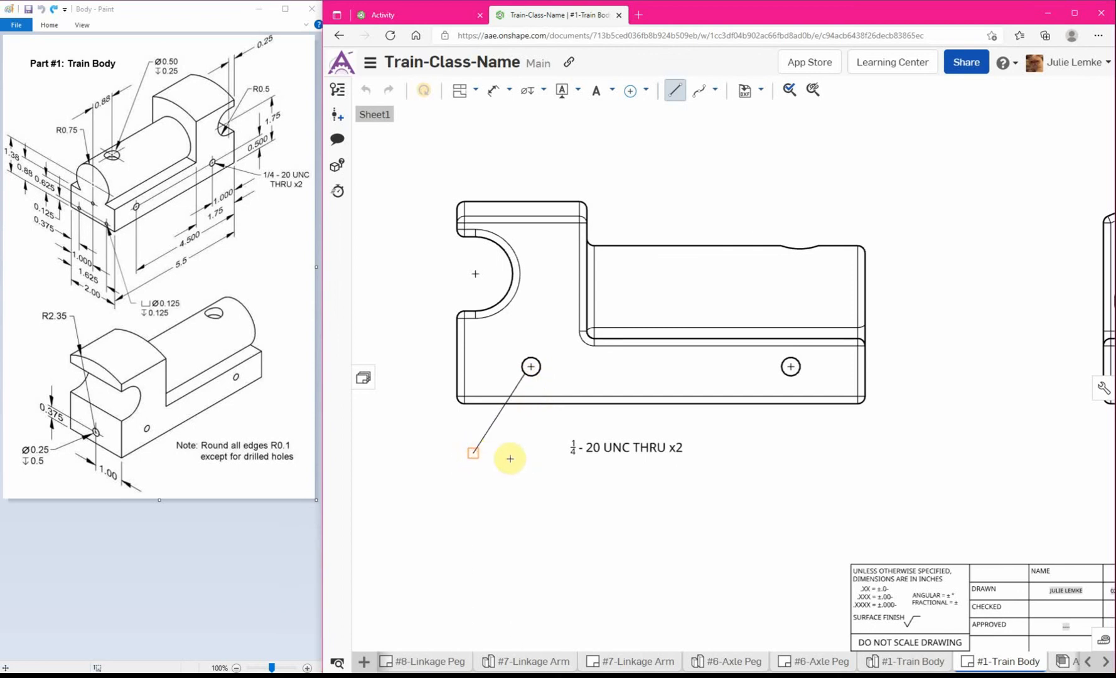
key("Escape")
Step: Move the 1/4 - 20 UNC THRU x2 note to the lower end of the leader line
left_click(612, 447)
left_click_drag(613, 447, 404, 464)
left_click(500, 517)
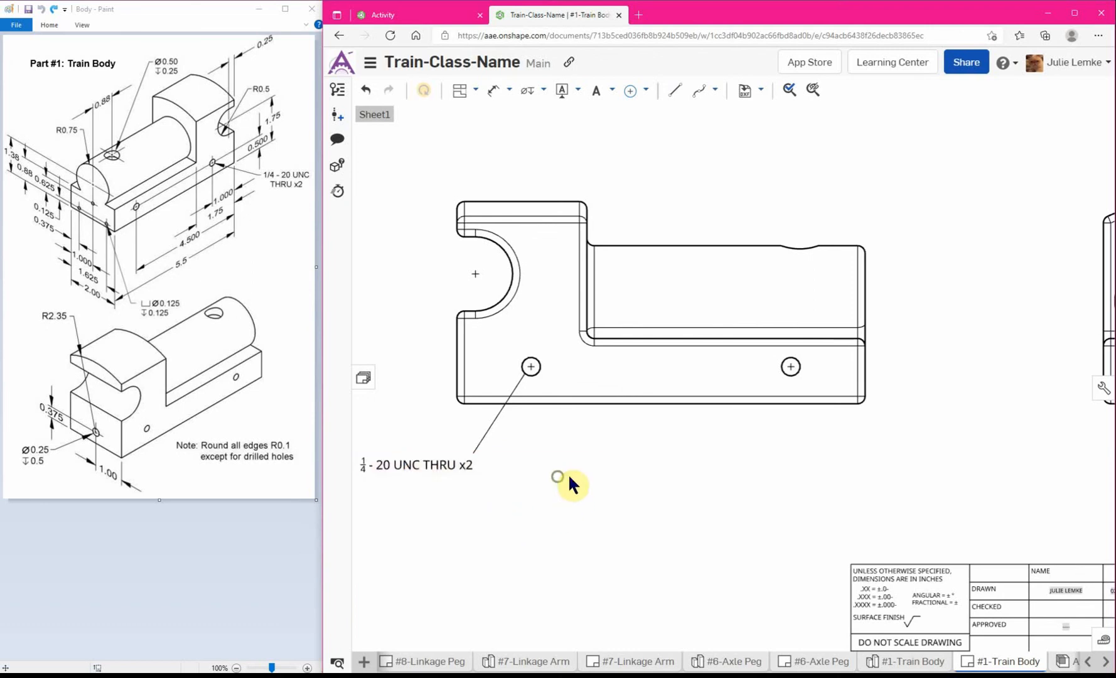
middle_click_drag(570, 476, 696, 476)
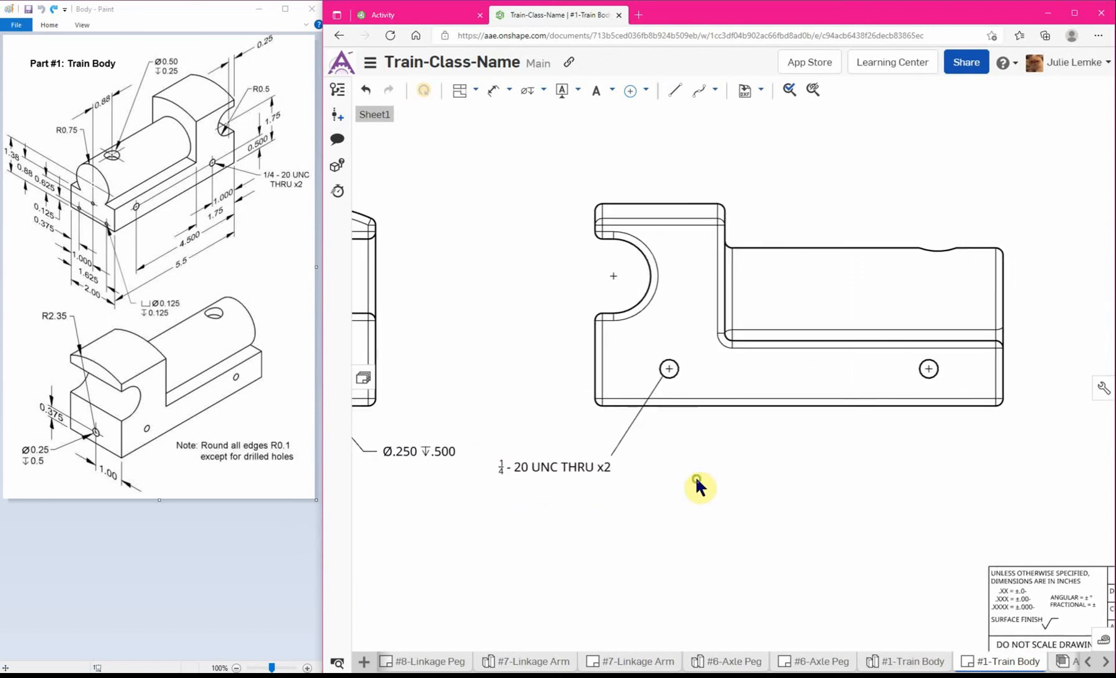
left_click(669, 369)
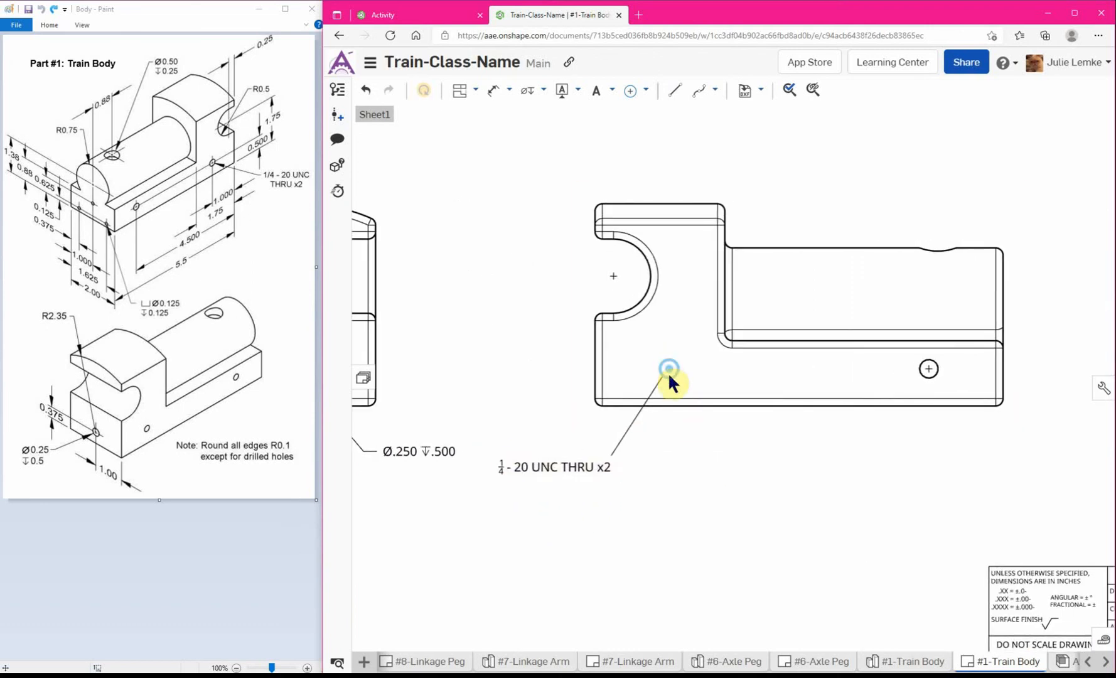
left_click(929, 369)
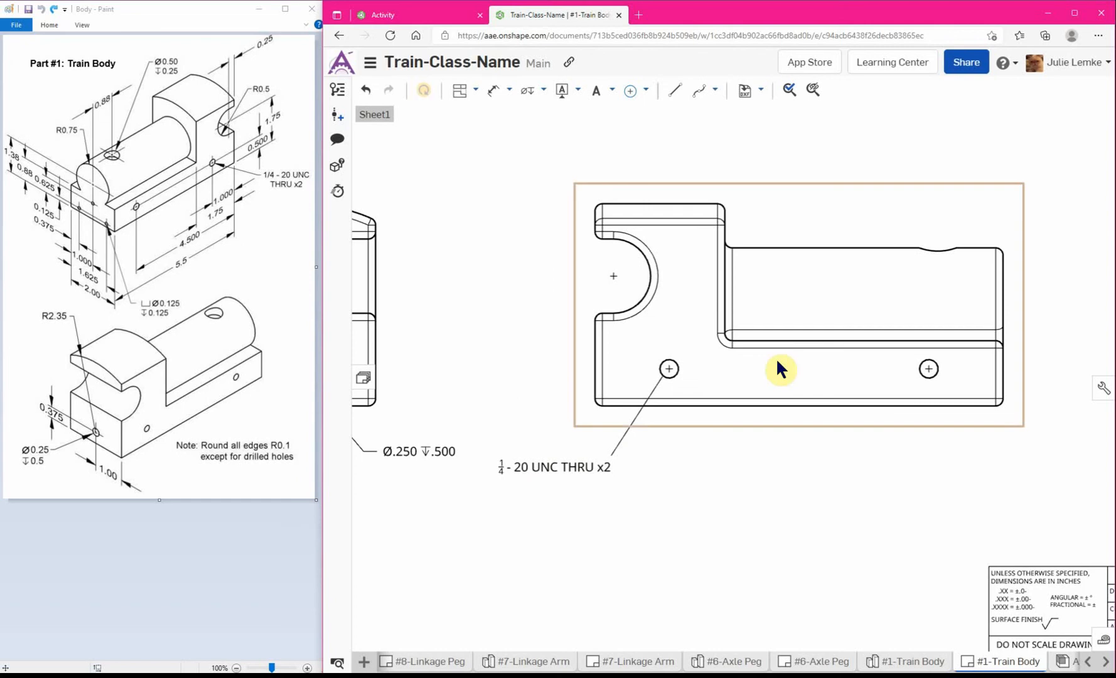
Step: Place a two-line note reading "Note: Round all edges R0.01 except for drilled holes" in the sheet's lower-left area
scroll(658, 552, "down", 5)
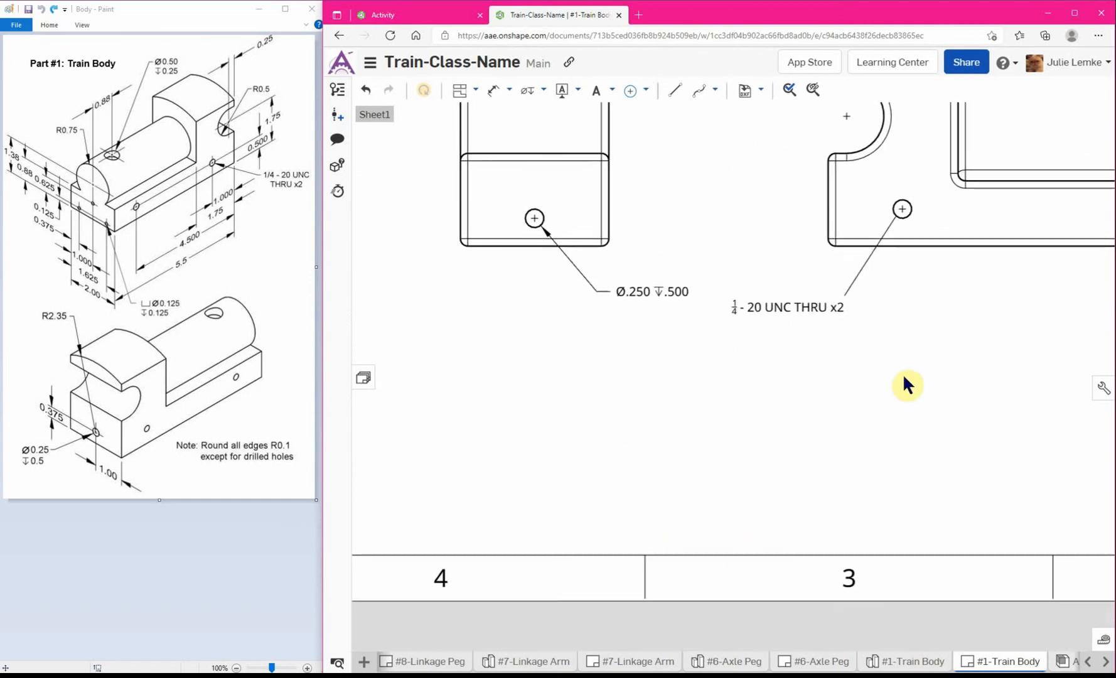
mouse_move(928, 448)
right_mouse_down()
mouse_move(922, 459)
mouse_move(765, 464)
right_mouse_up()
left_click(597, 89)
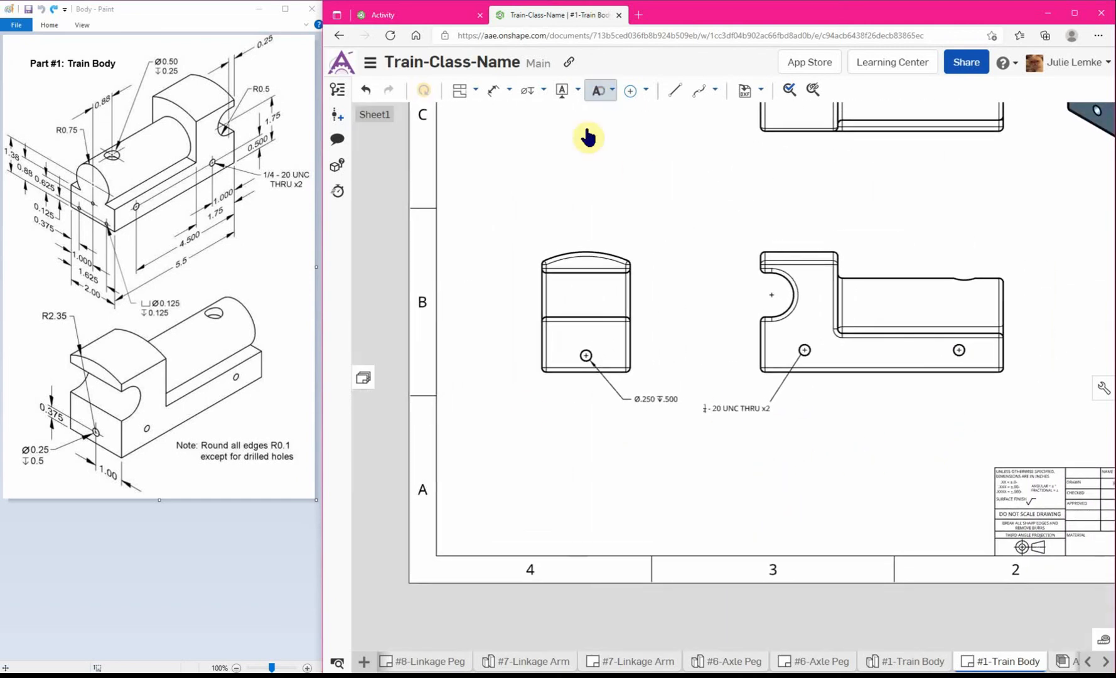
left_click(488, 483)
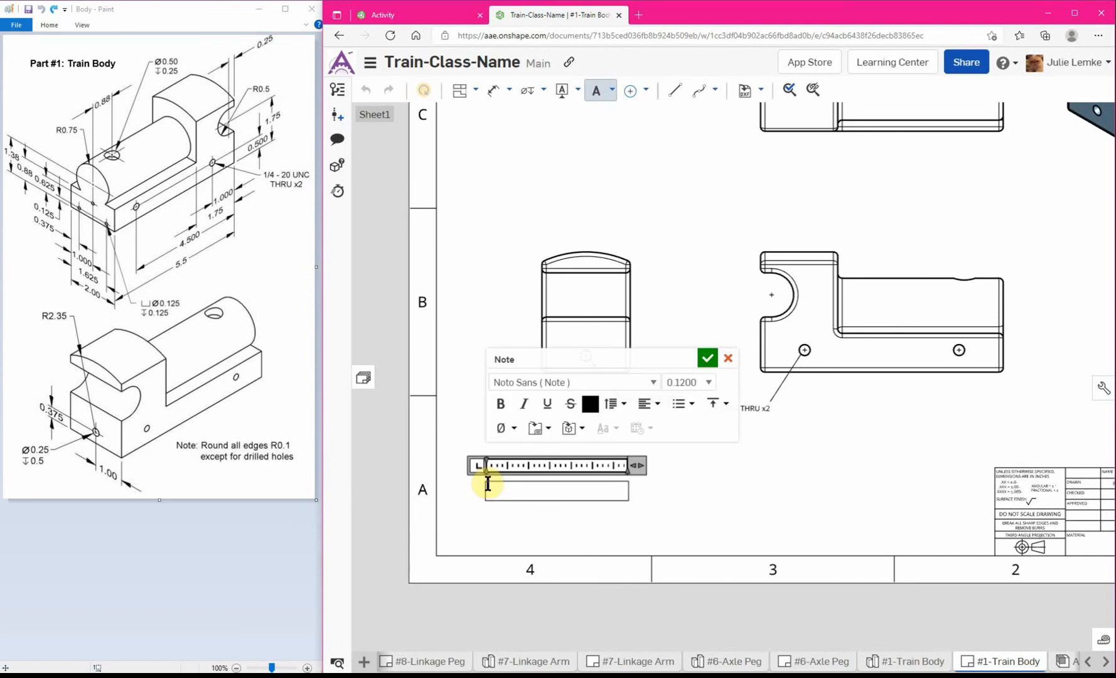
type("Note: Round all edges R0.01 except for drilled holes")
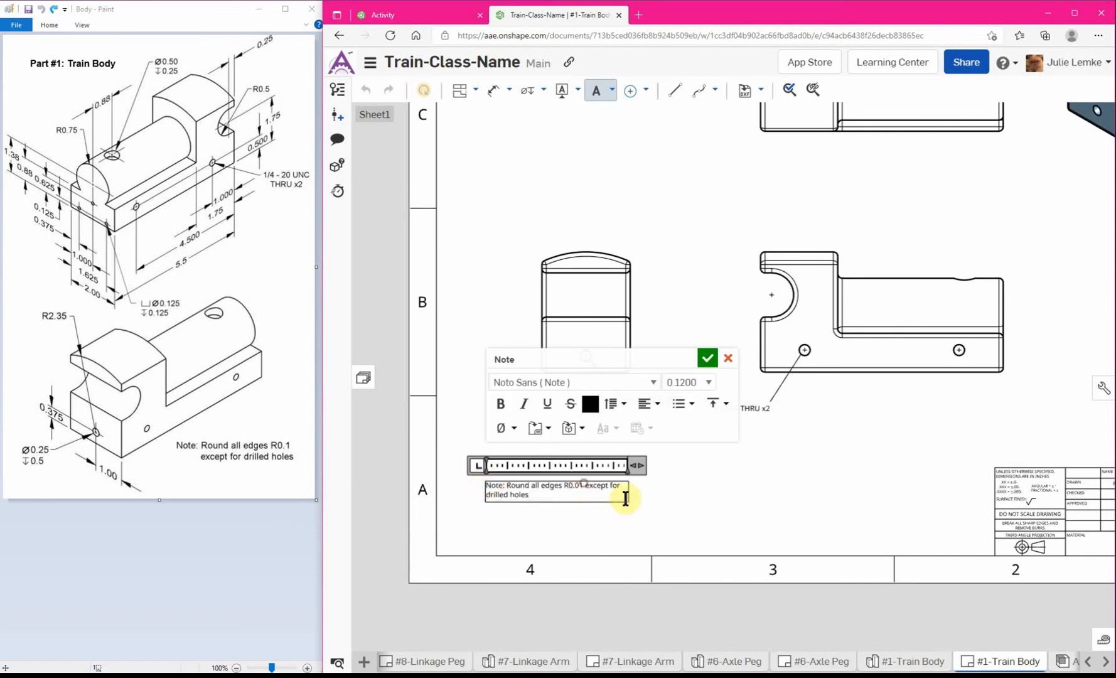
key("Return")
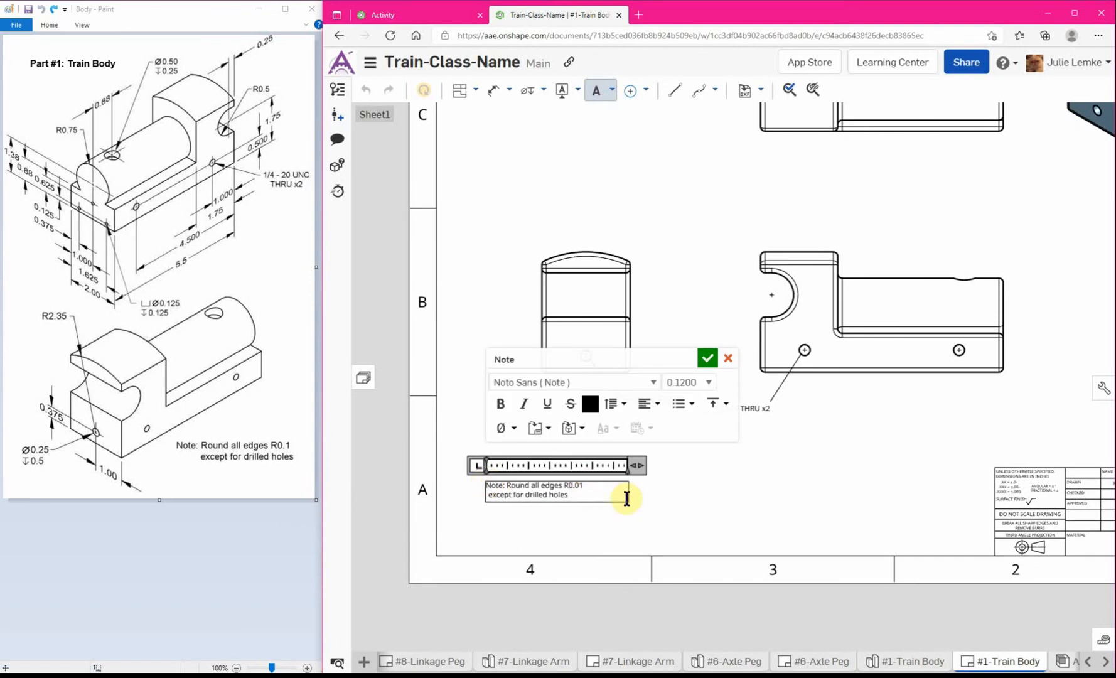
left_click(707, 358)
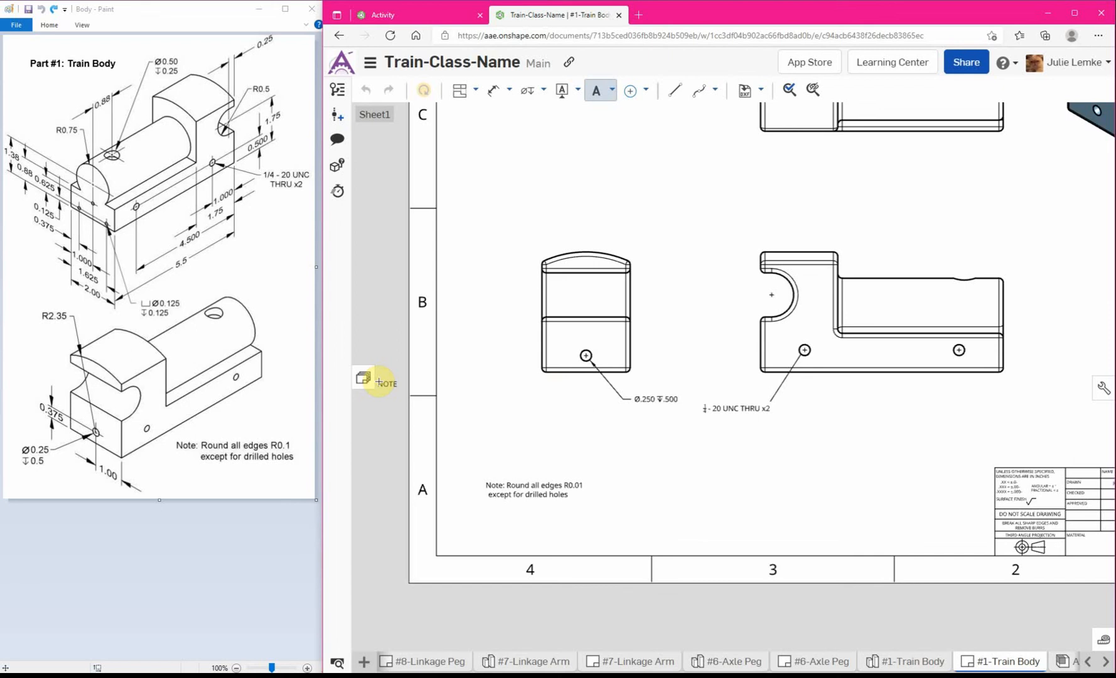
Step: Dimension the vertical distance from the boiler-top hole's center to the lower edge in the top view, placed beside the view
scroll(683, 257, "down", 4)
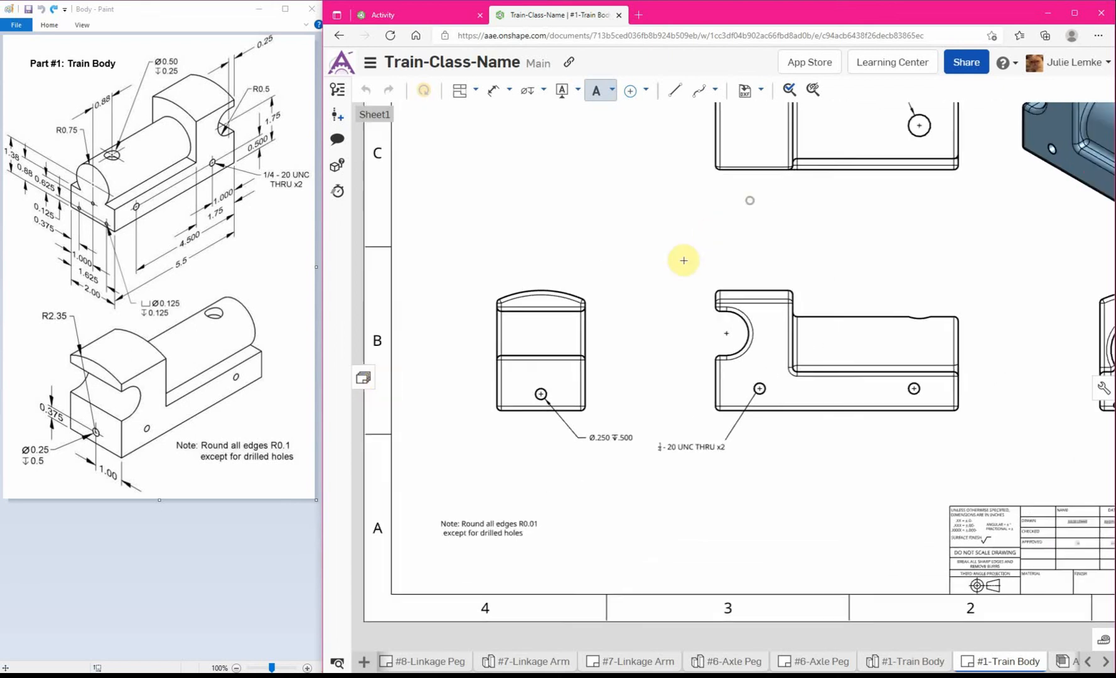
scroll(659, 289, "up", 6)
scroll(773, 272, "down", 2)
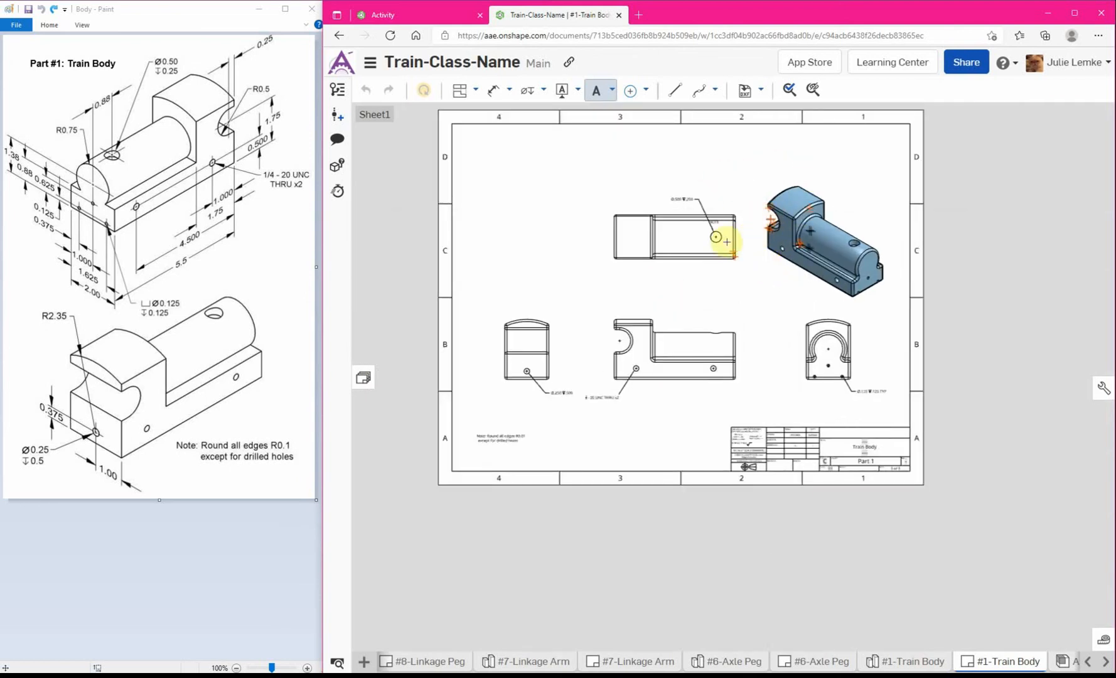
scroll(756, 202, "down", 6)
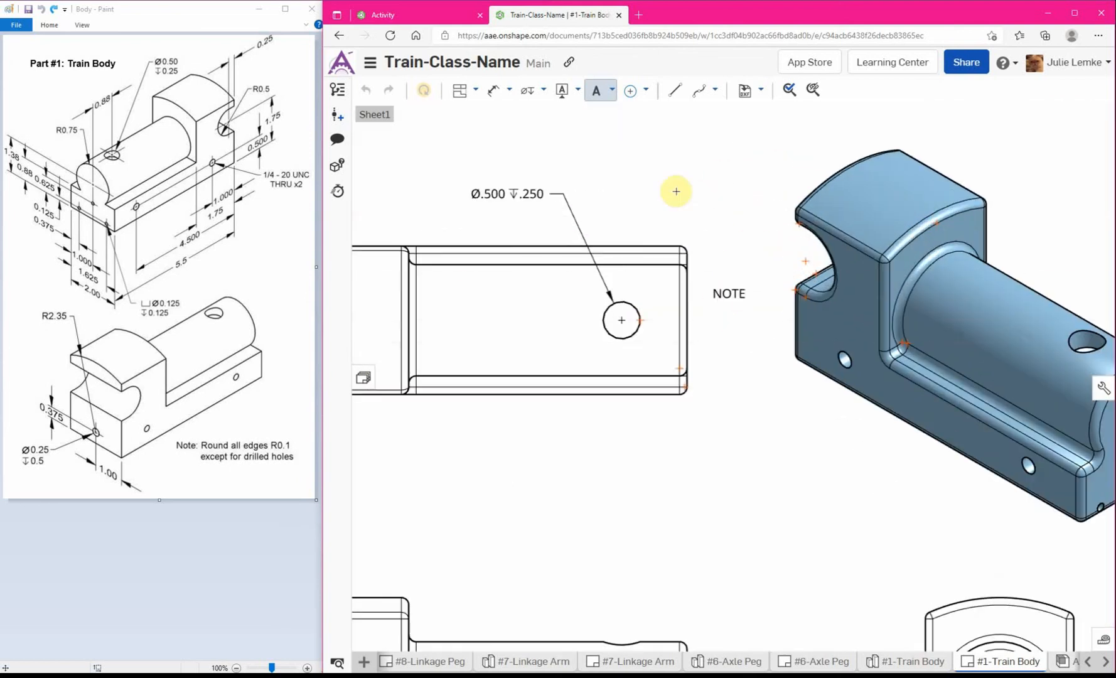
key("Escape")
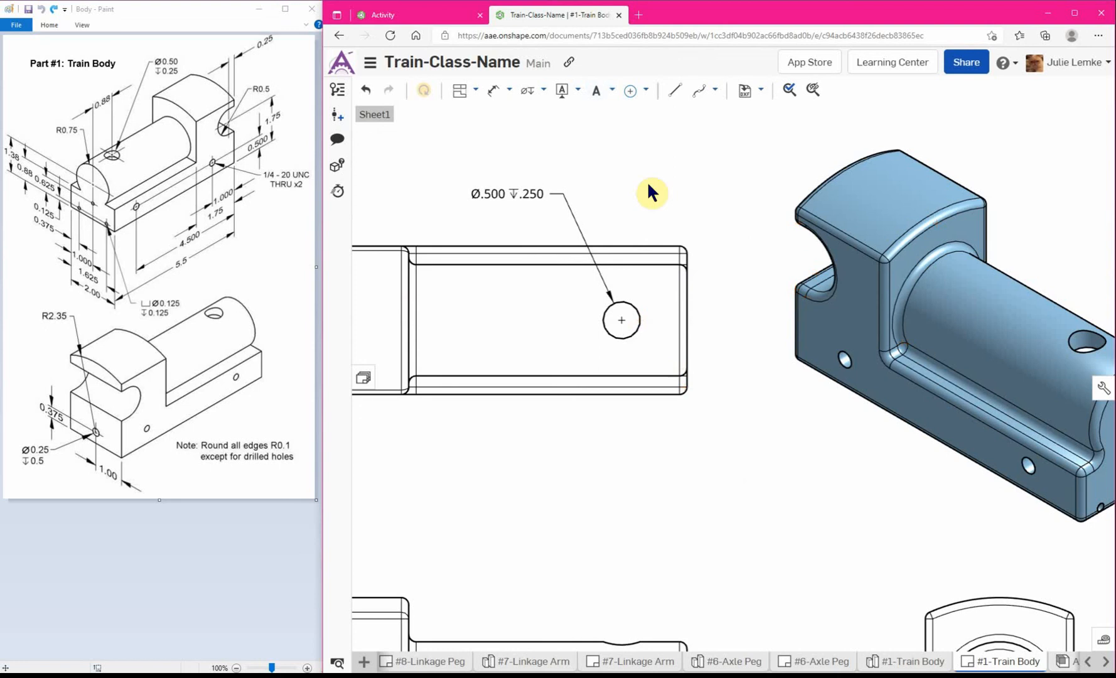
left_click(494, 94)
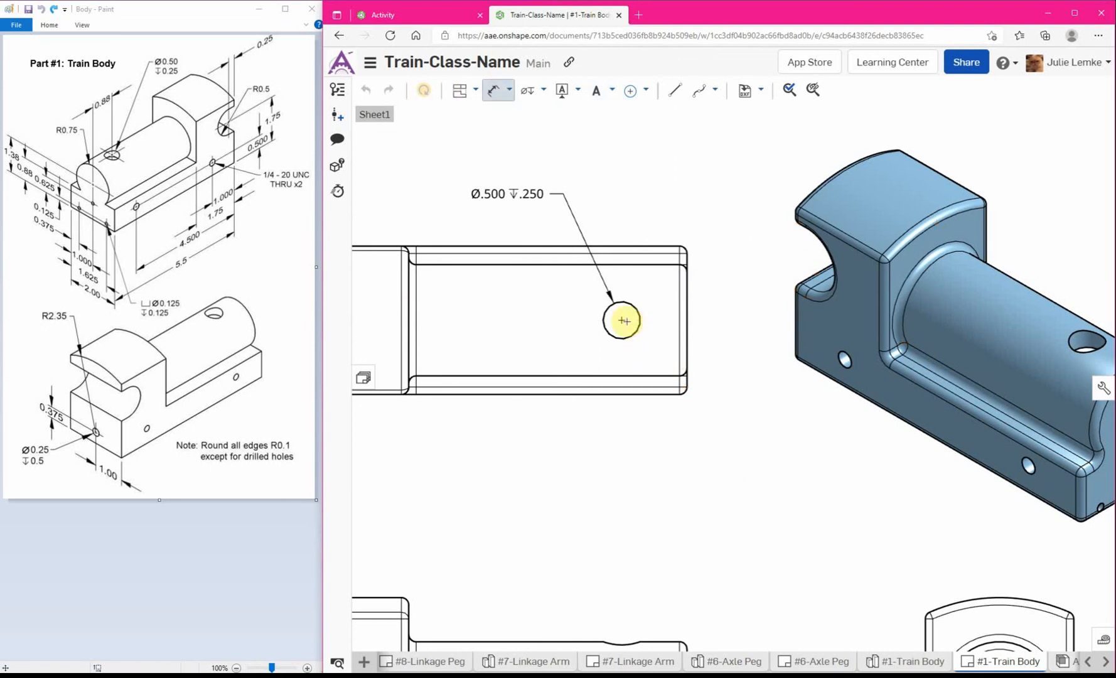
left_click(622, 320)
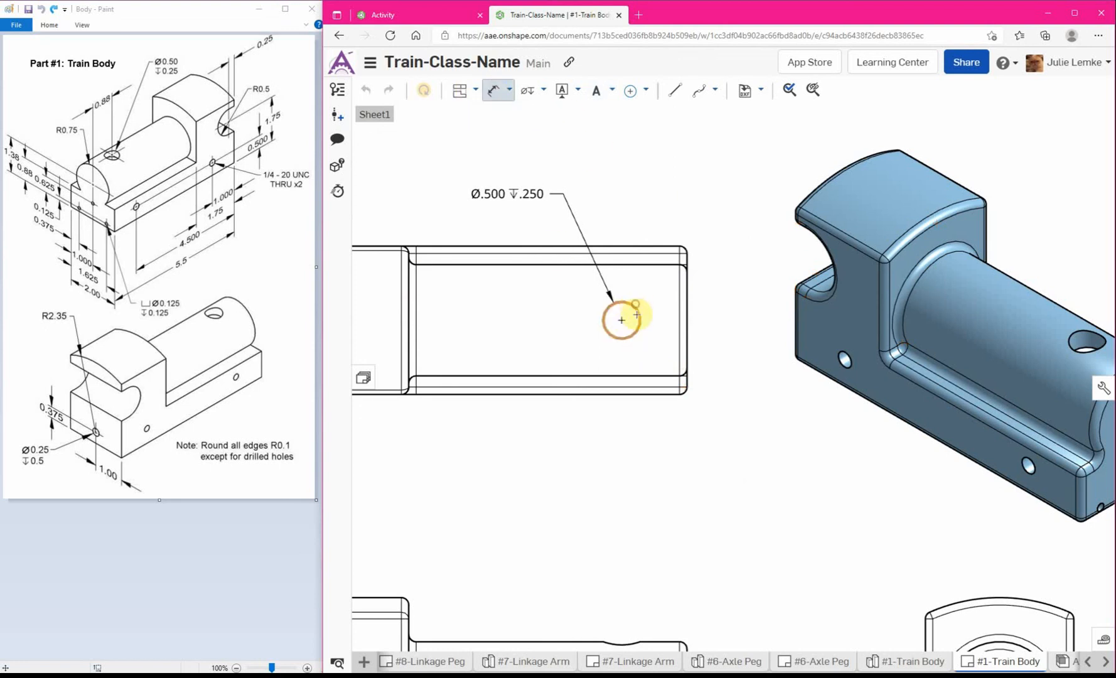
left_click(627, 394)
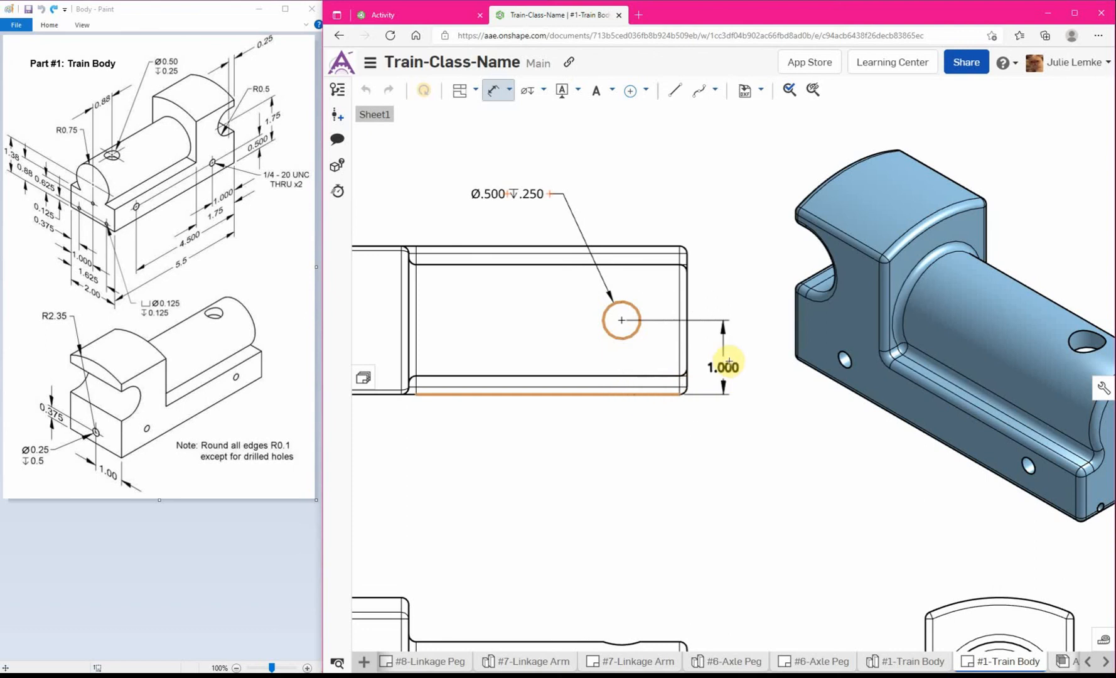
left_click(729, 356)
Step: Dimension the horizontal distance from the boiler-top hole's center to the part's right end, placed below the top view
left_click(622, 320)
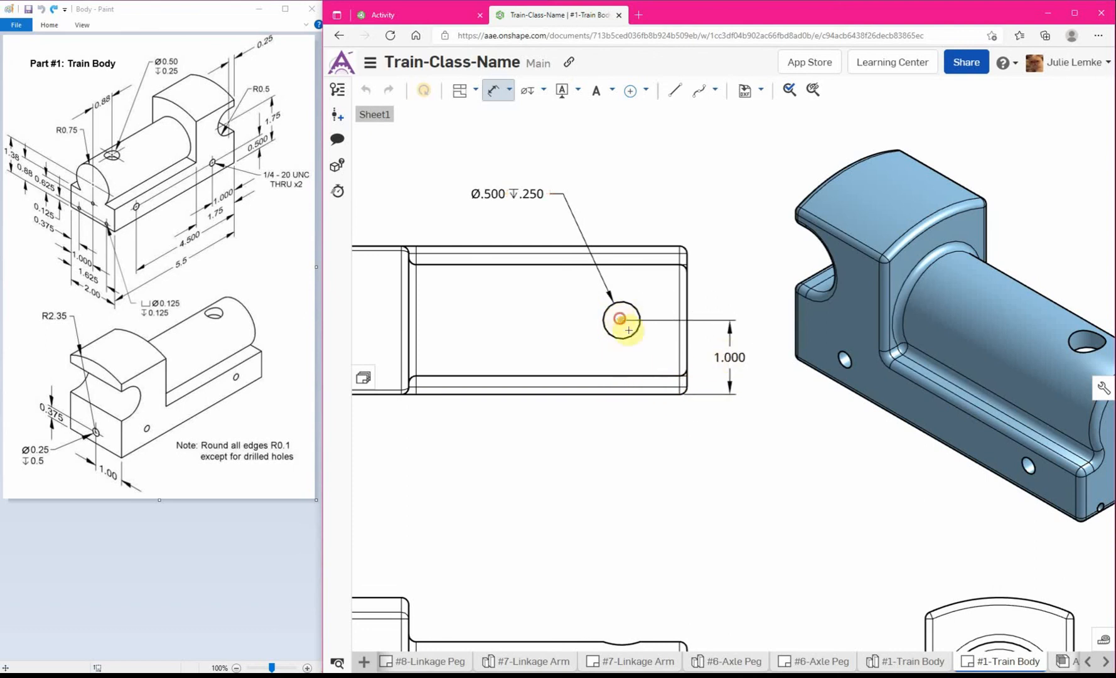
left_click(686, 381)
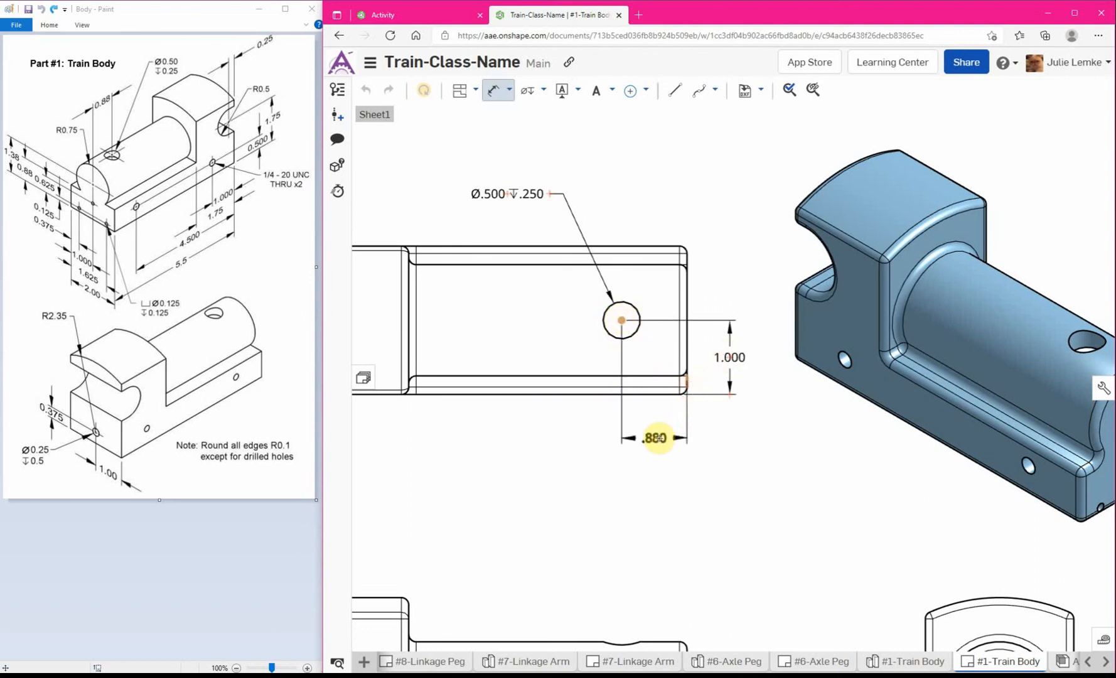
left_click(656, 437)
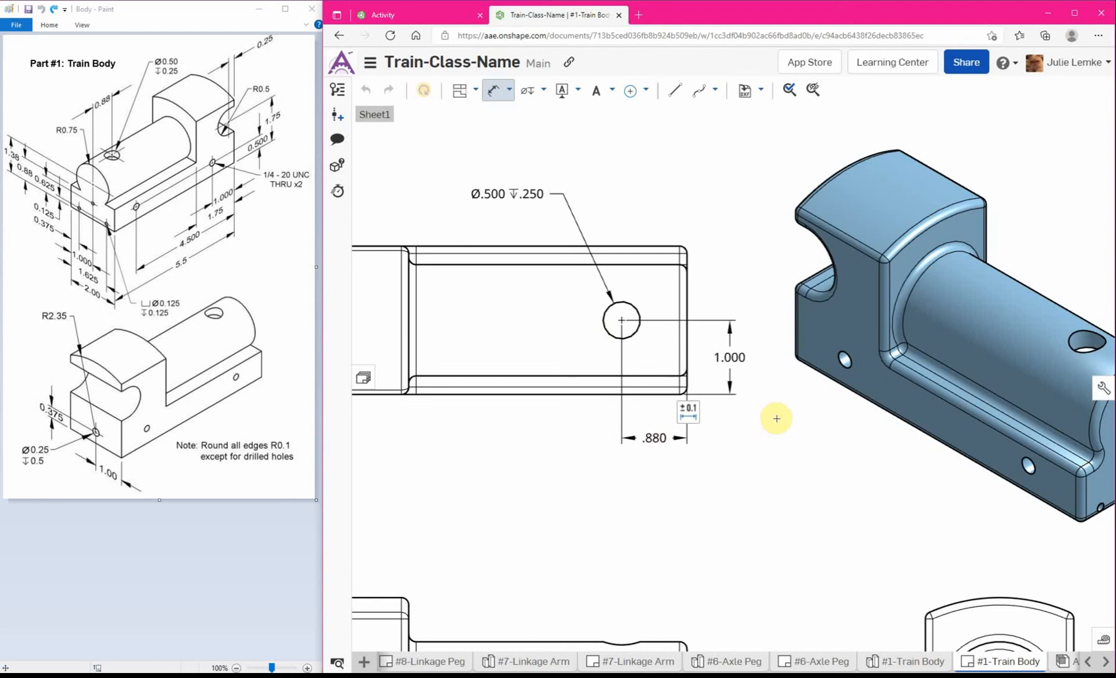
key("Escape")
left_click(732, 336)
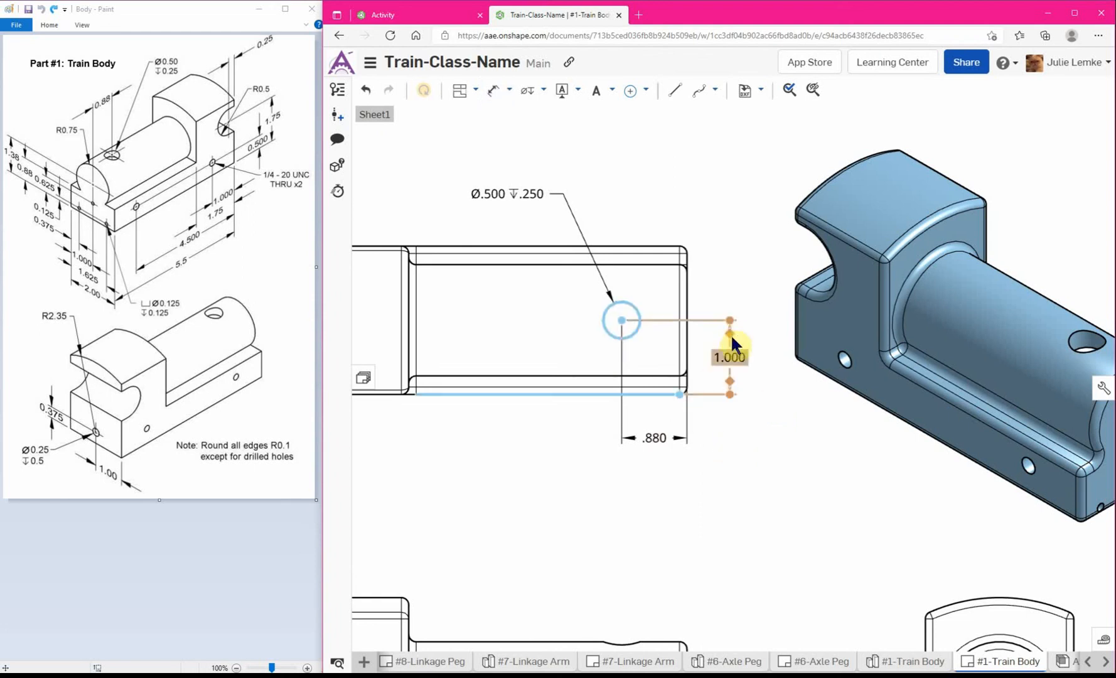
left_click(775, 407)
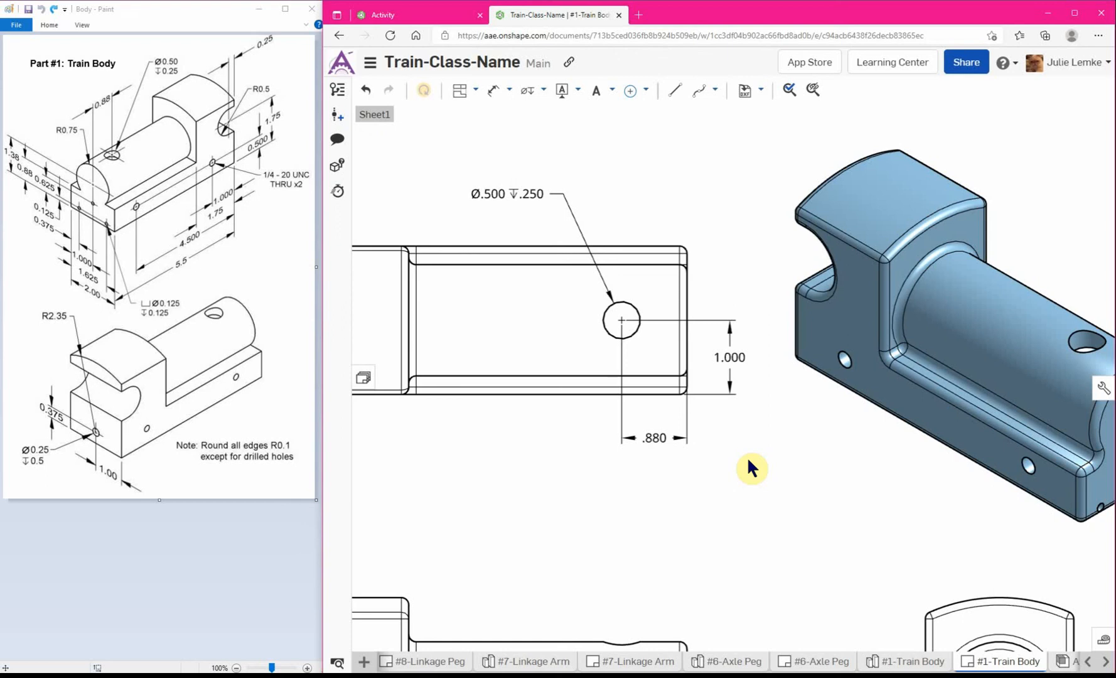
Step: Switch to Photos to show the reminder image Finish adding dimensions.png
scroll(747, 456, "down", 5)
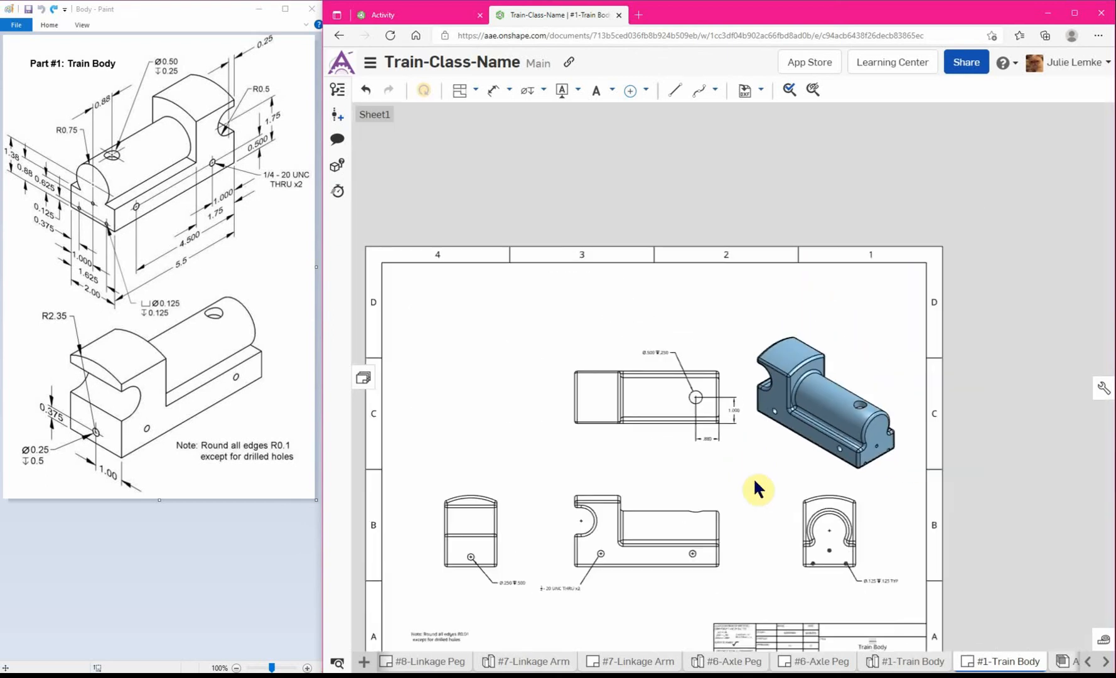
middle_click_drag(757, 488, 755, 278)
scroll(772, 333, "up", 4)
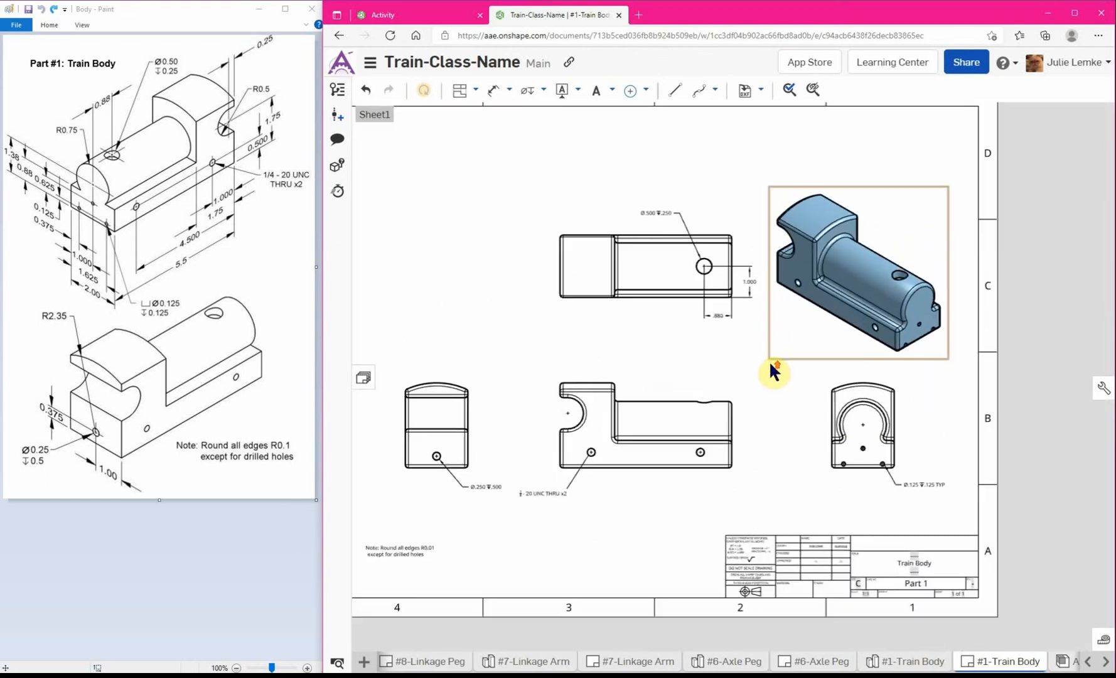
mouse_move(743, 360)
middle_mouse_down()
mouse_move(775, 359)
mouse_move(819, 389)
mouse_move(813, 379)
middle_mouse_up()
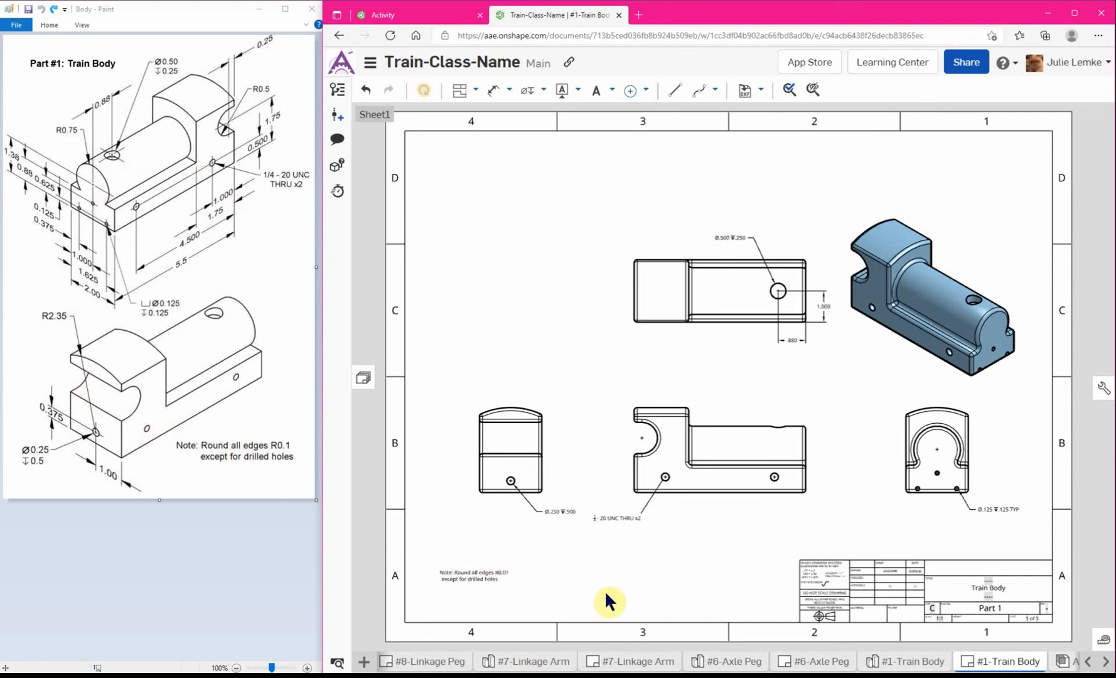
left_click(522, 677)
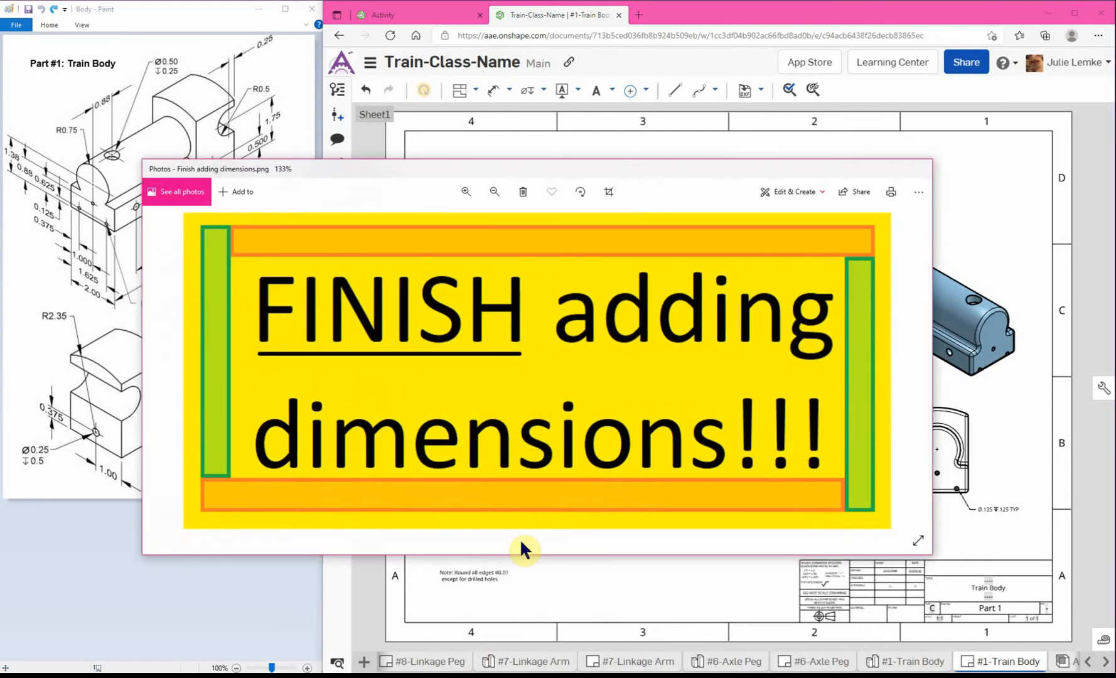